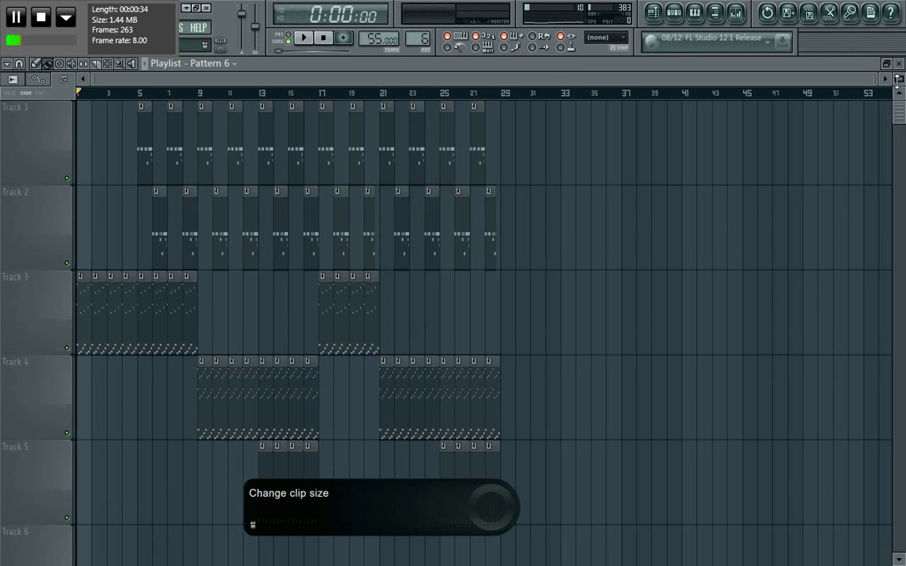
# Step: Switch the channel rack to pattern 1 and open the Kick (16) notes in the piano roll for inspection
pyautogui.scroll(-3, 898, 79)
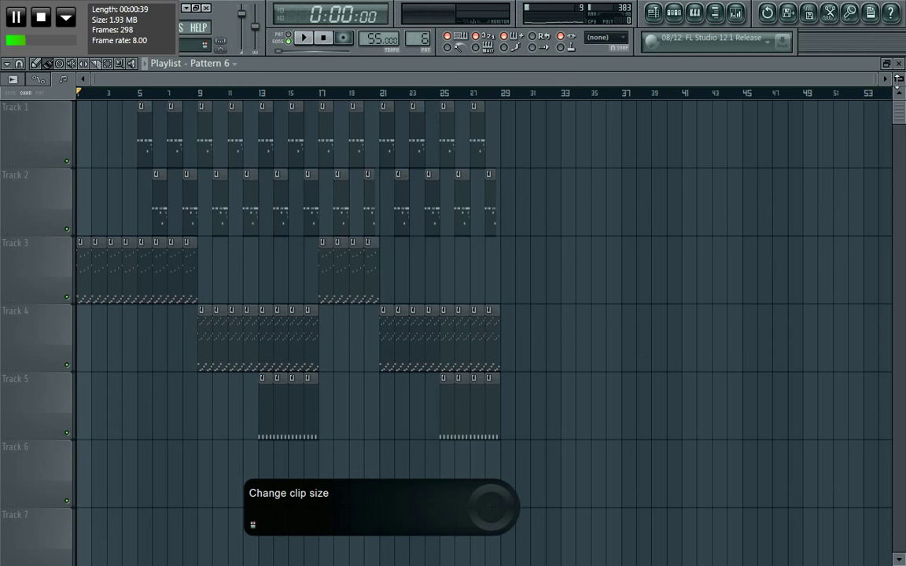
pyautogui.click(674, 12)
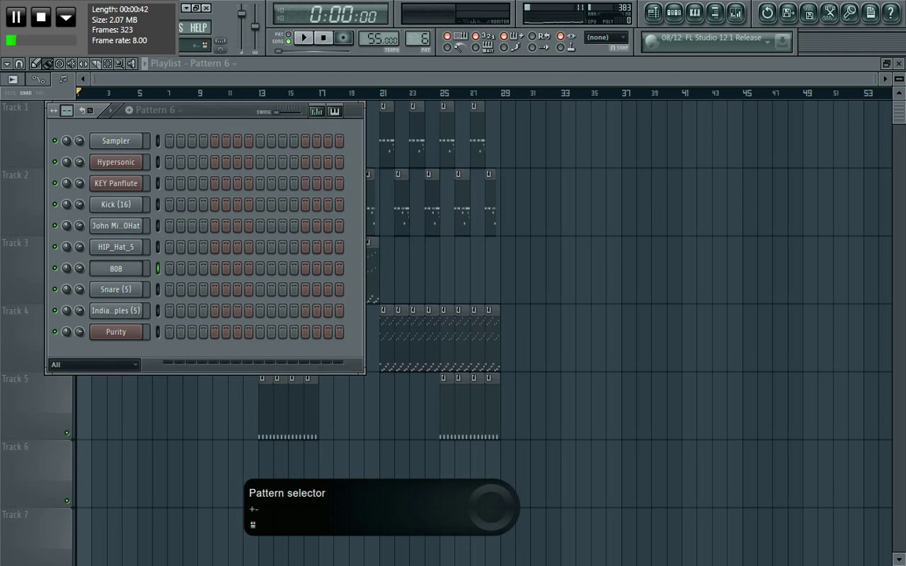
pyautogui.scroll(-5, 418, 38)
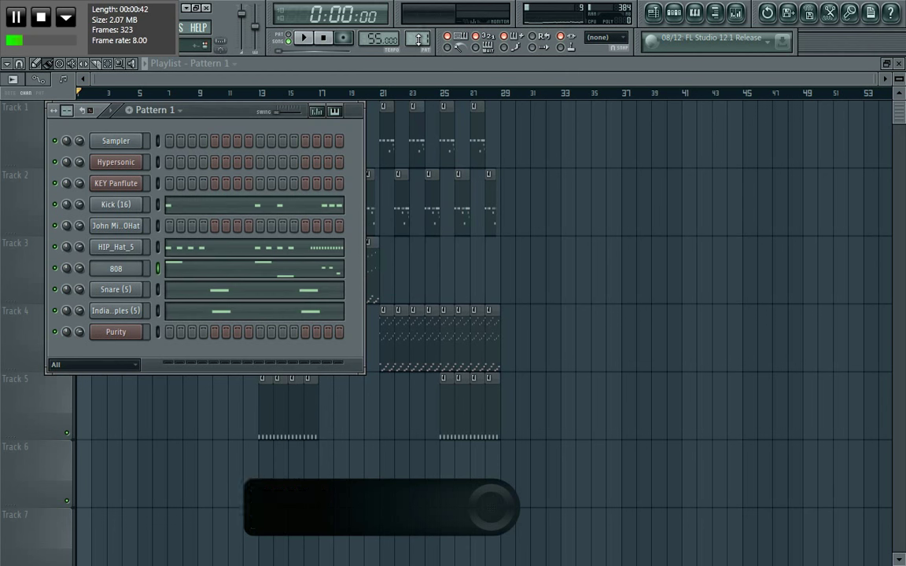
pyautogui.click(204, 209)
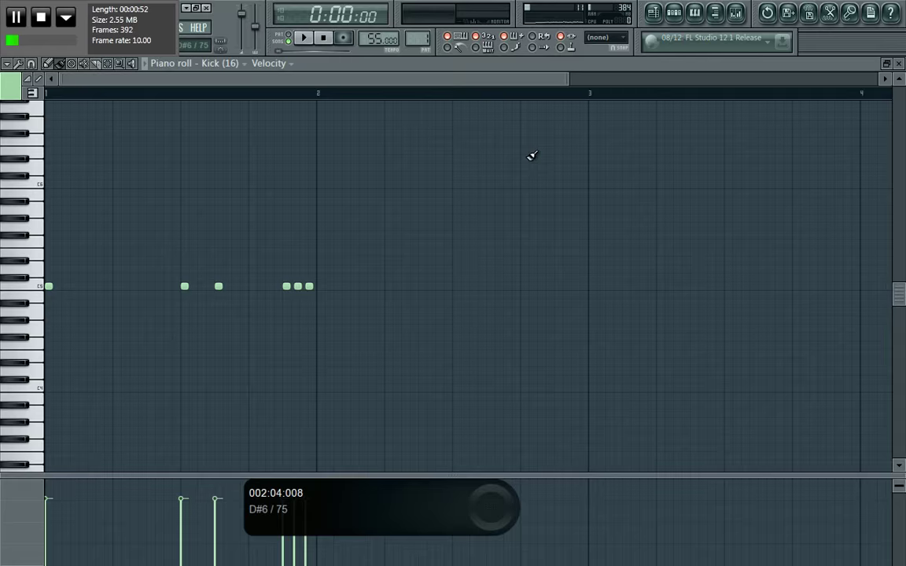
# Step: Examine the sample waveforms in the channel settings of Kick (16) and HIP_Hat_5
pyautogui.click(674, 12)
pyautogui.click(120, 207)
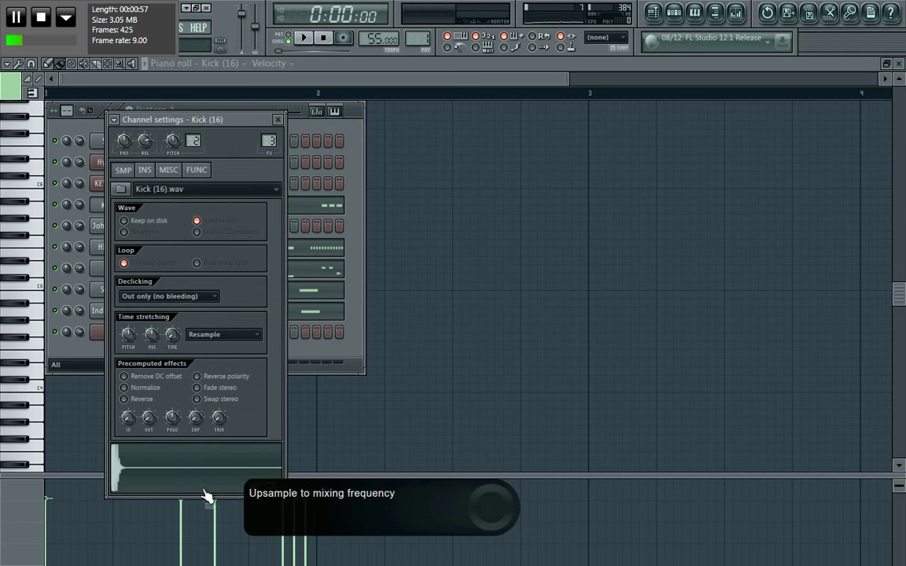
pyautogui.click(338, 360)
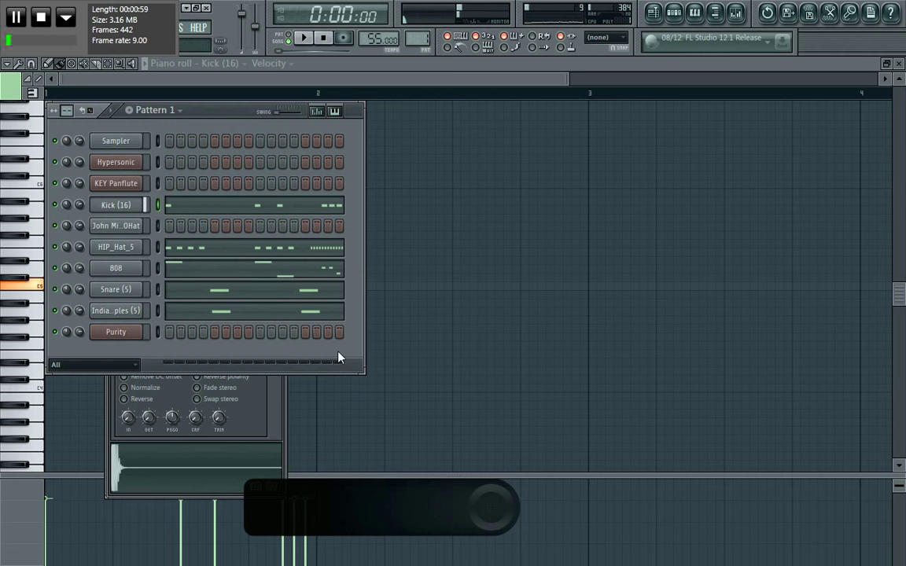
pyautogui.click(126, 247)
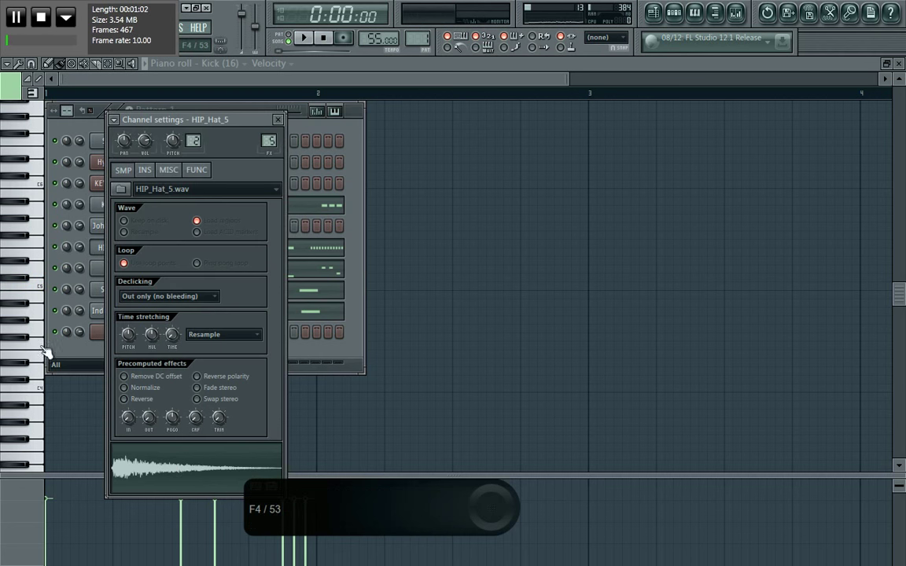
pyautogui.click(52, 312)
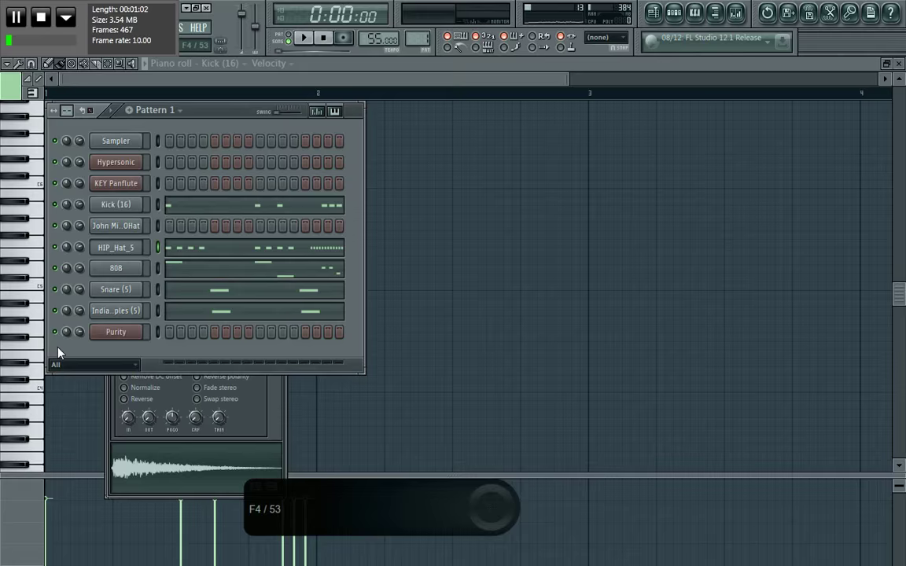
# Step: Examine the channel settings of the India Tech 1 Dhol sample, Snare (5) and 808
pyautogui.click(123, 313)
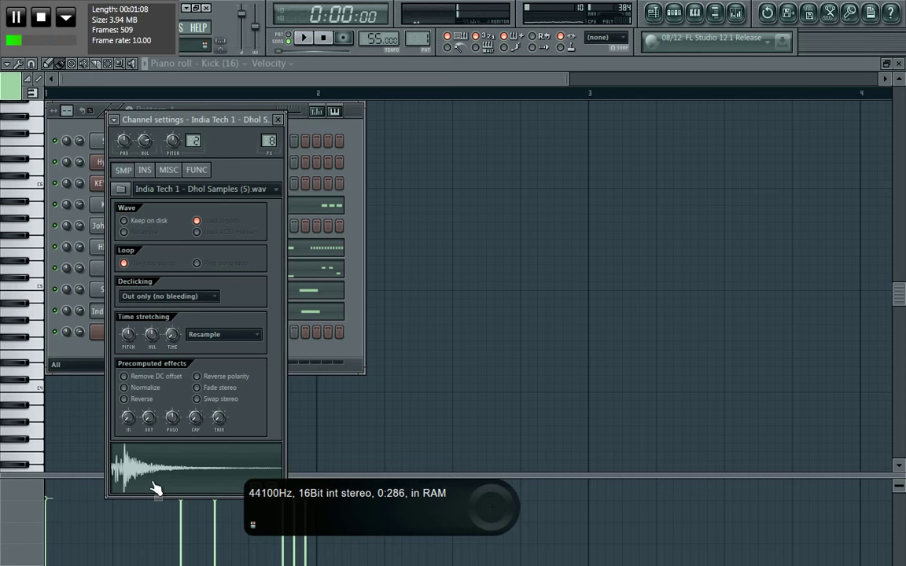
pyautogui.click(102, 298)
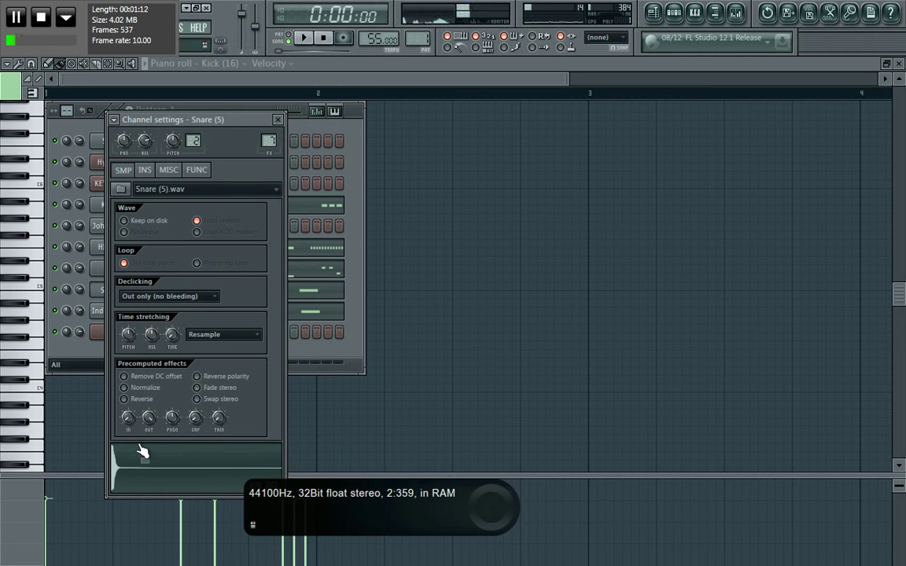
pyautogui.click(81, 356)
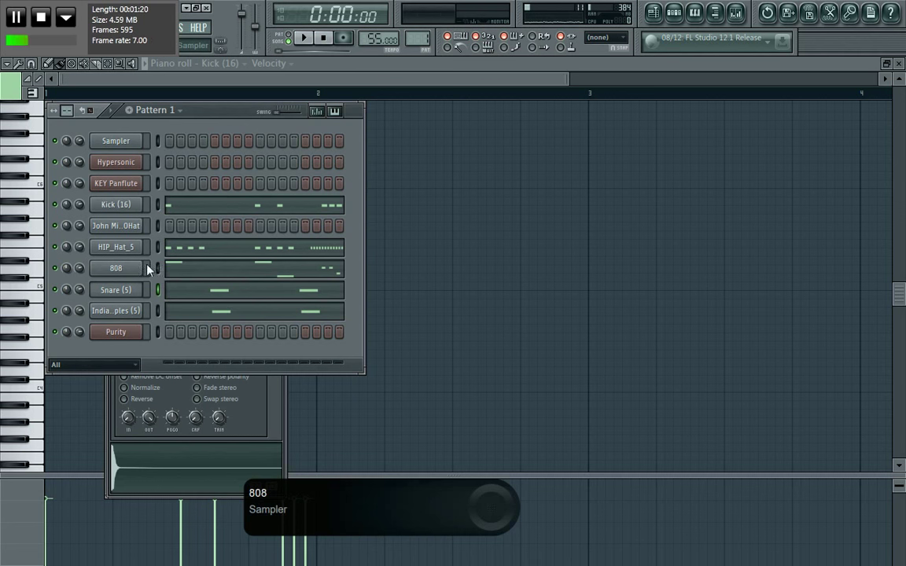
pyautogui.click(109, 271)
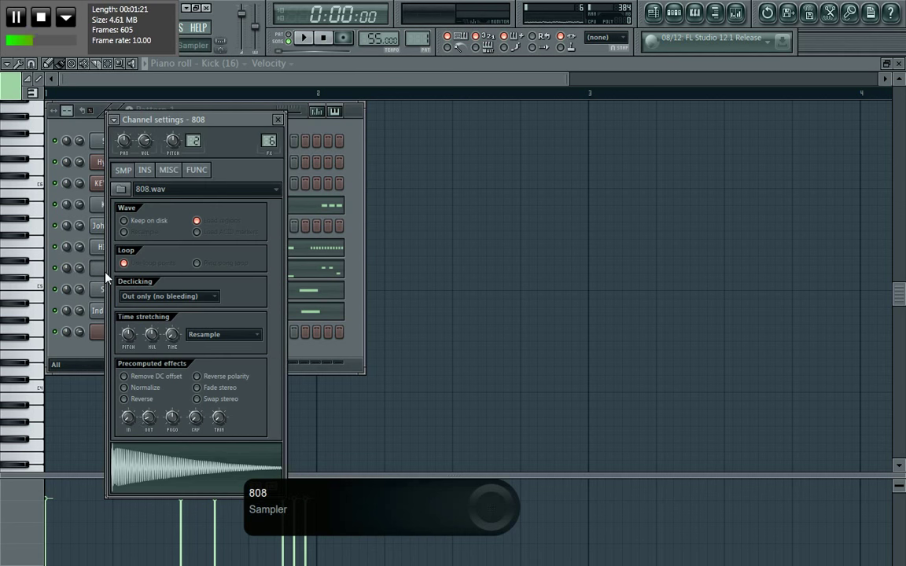
pyautogui.click(76, 334)
# Step: Open the 808 channel in the piano roll and compare its notes between patterns 1 and 2
pyautogui.click(298, 266)
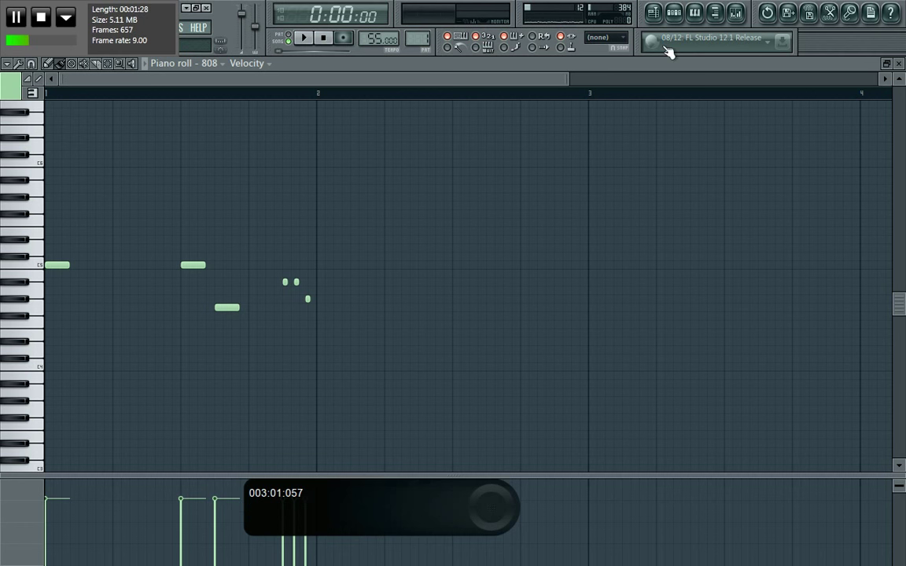
pyautogui.click(674, 12)
pyautogui.scroll(1, 417, 37)
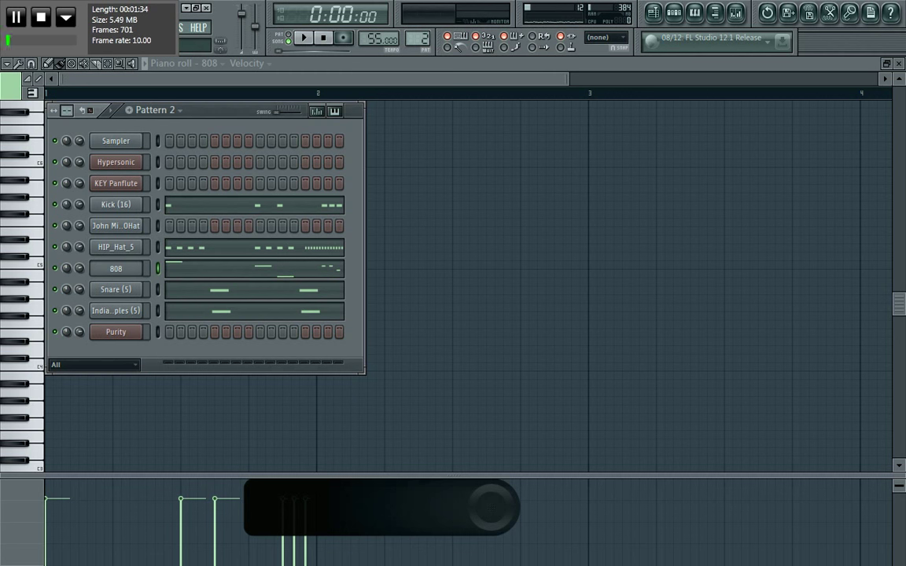
pyautogui.press('F5')
pyautogui.click(279, 276)
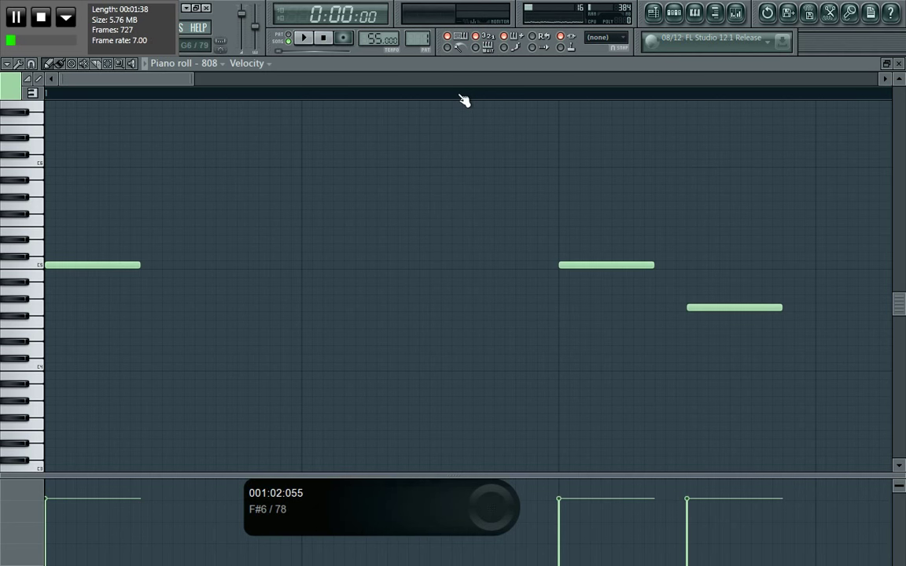
pyautogui.moveTo(190, 81); pyautogui.dragTo(598, 81)
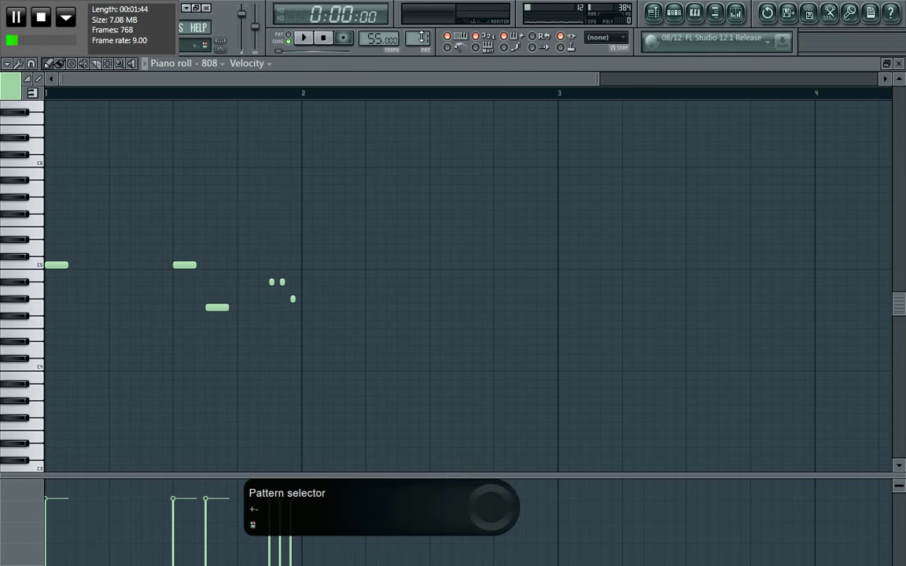
pyautogui.scroll(1, 418, 38)
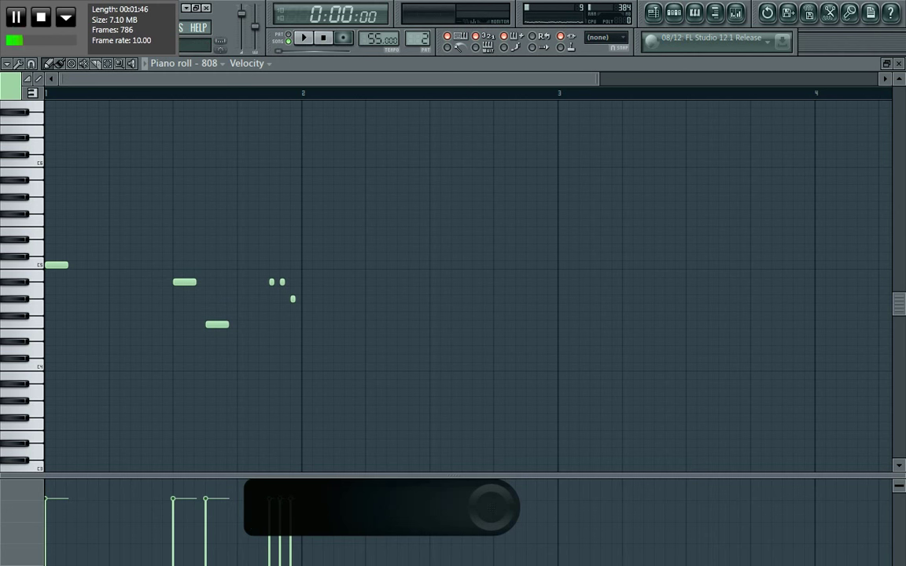
pyautogui.scroll(-1, 418, 38)
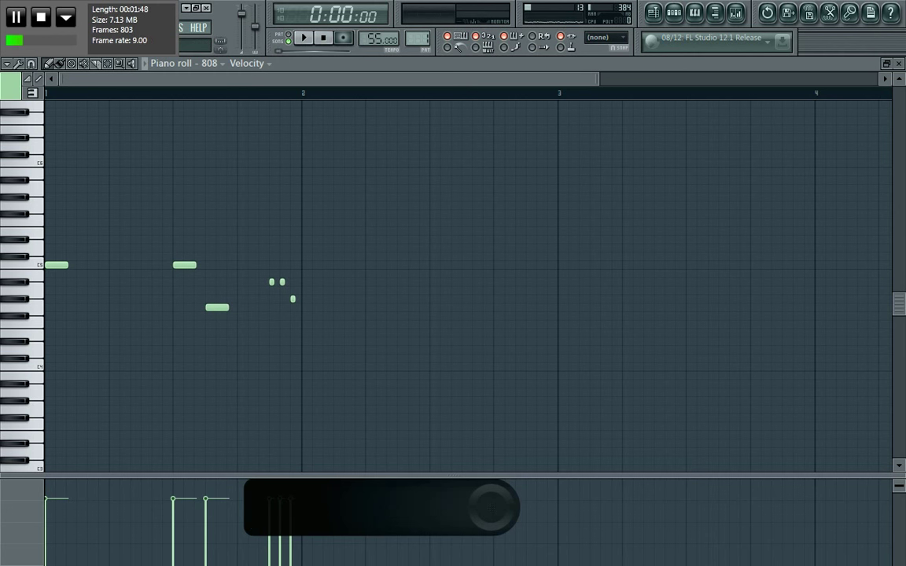
pyautogui.scroll(1, 418, 38)
pyautogui.scroll(-1, 417, 37)
pyautogui.scroll(1, 418, 38)
pyautogui.scroll(-1, 418, 37)
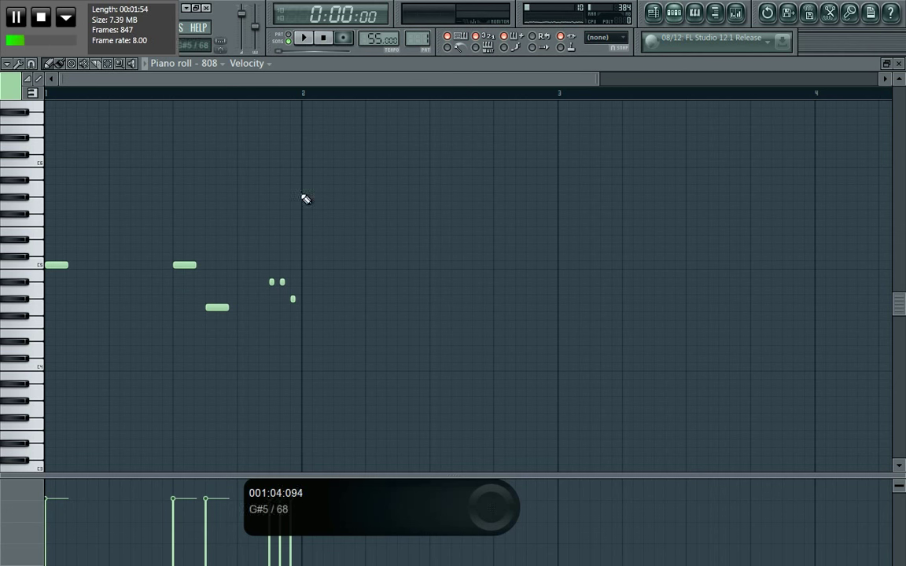
# Step: Show the HIP_Hat_5 channel in the piano roll and check its notes in patterns 2 and 3
pyautogui.click(222, 64)
pyautogui.click(247, 158)
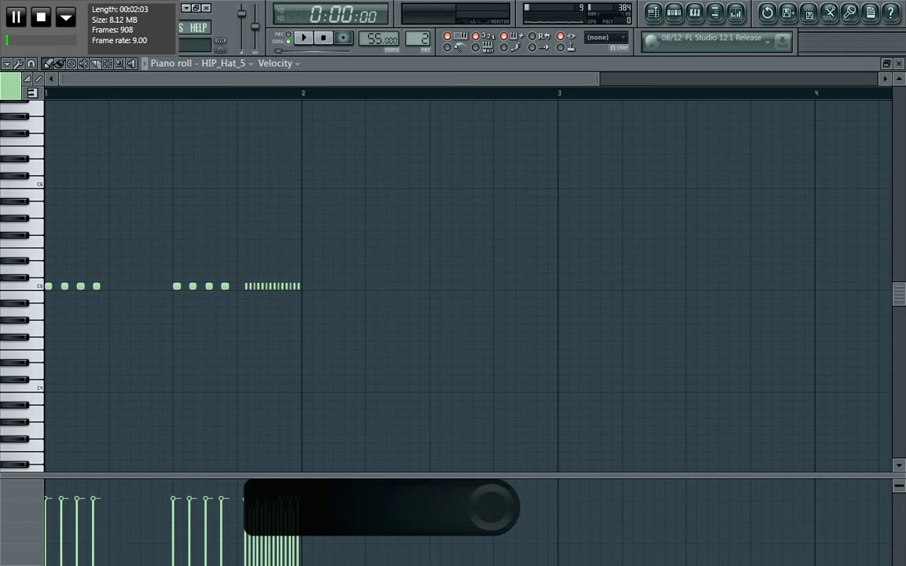
pyautogui.press('KP_Add')
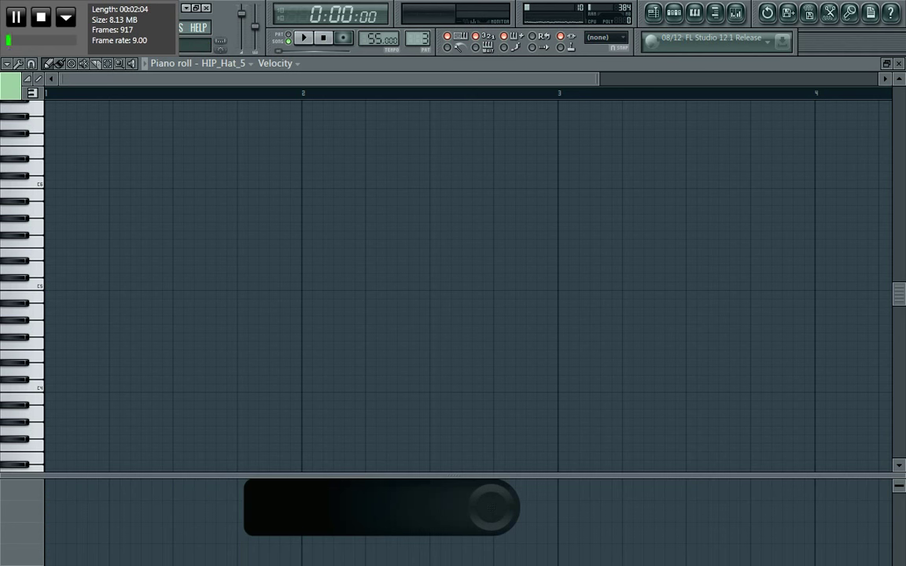
# Step: Play the song from the start in the playlist, glance at the mixer during playback, and stop
pyautogui.click(653, 13)
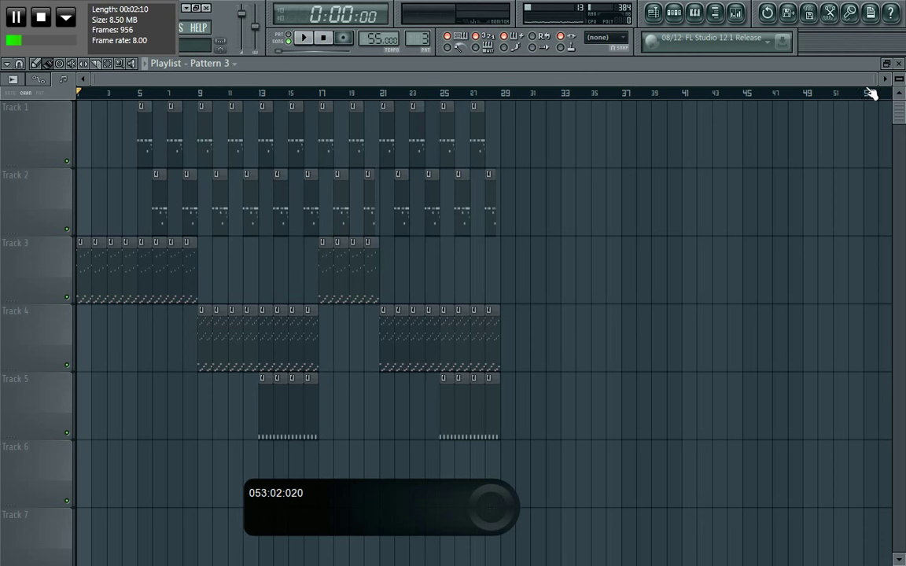
pyautogui.click(305, 38)
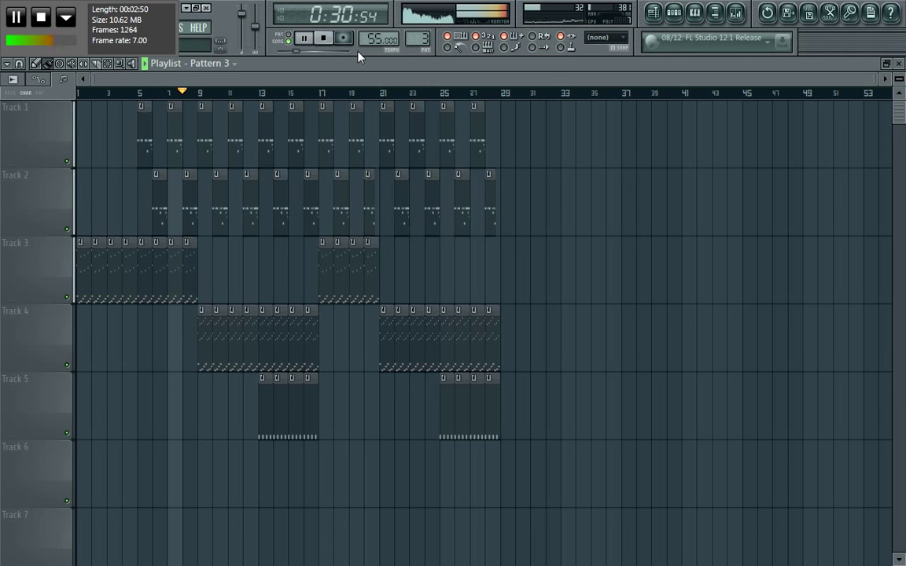
pyautogui.click(735, 13)
pyautogui.click(735, 13)
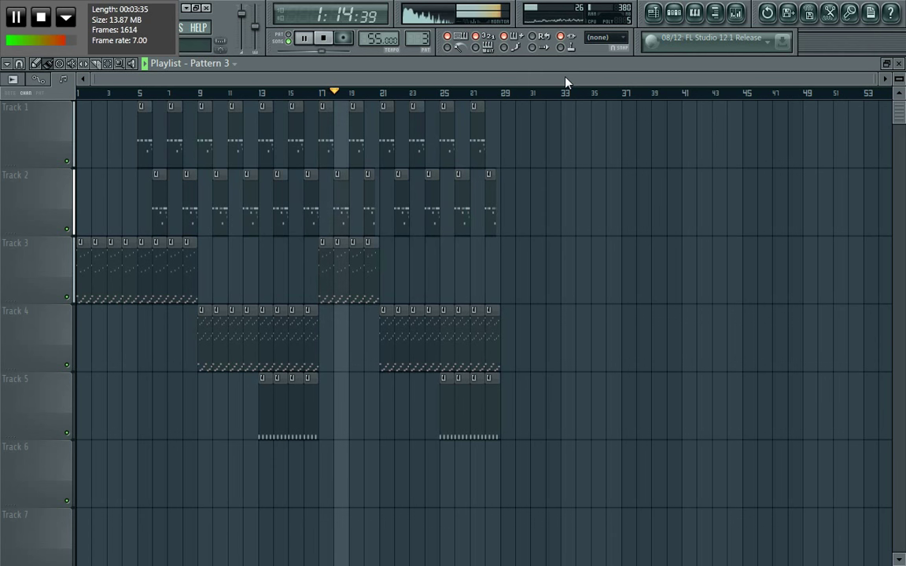
pyautogui.press('space')
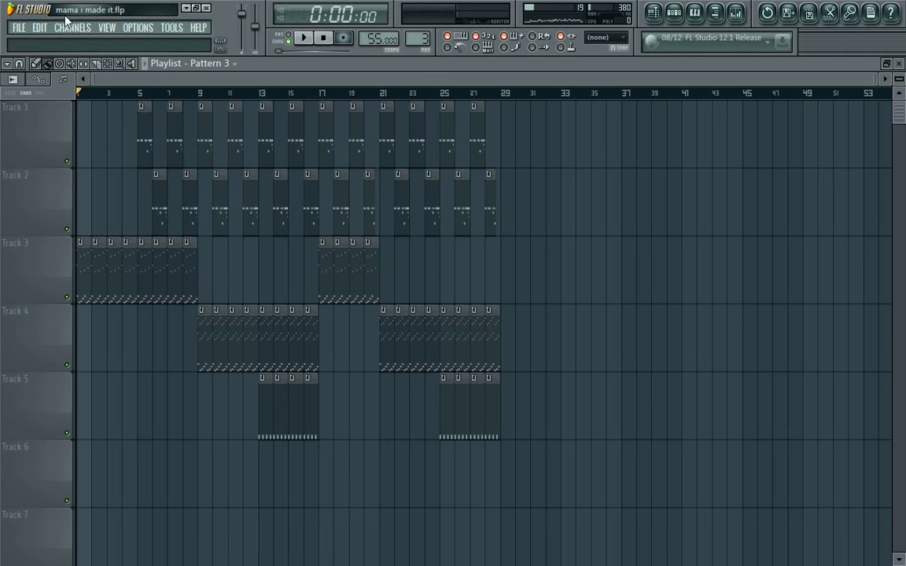
# Step: Replace the Edison effect in the first slot of the Master mixer track with Fruity Filter
pyautogui.click(736, 12)
pyautogui.click(135, 260)
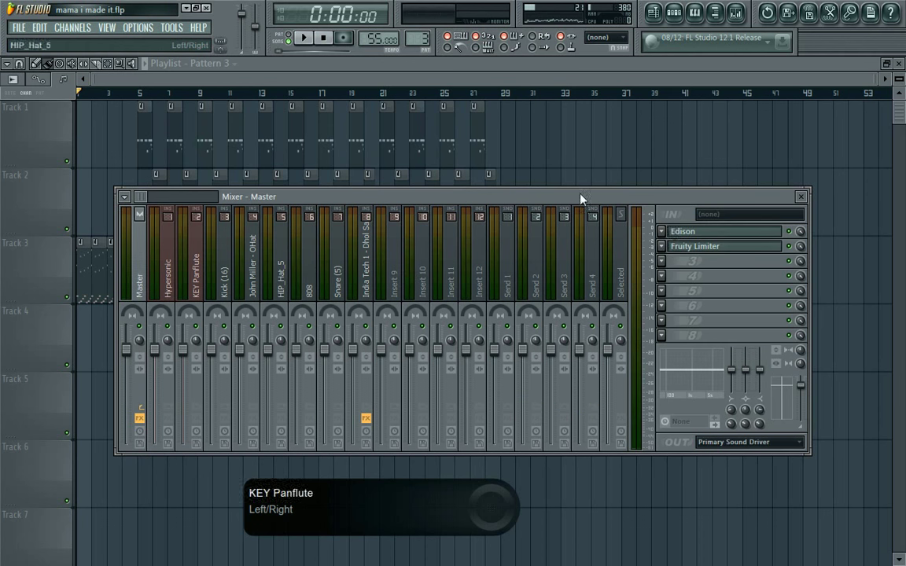
pyautogui.click(663, 232)
pyautogui.moveTo(671, 247)
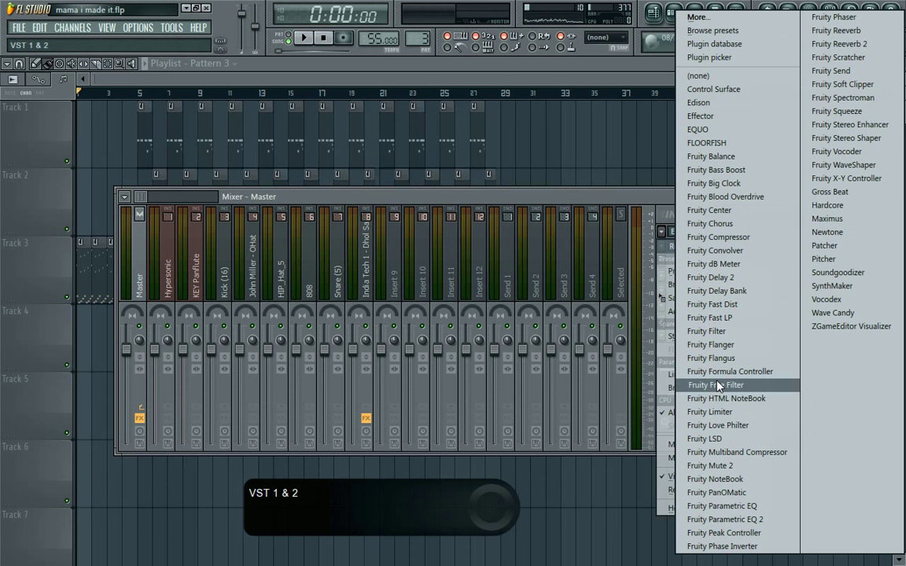
pyautogui.click(718, 331)
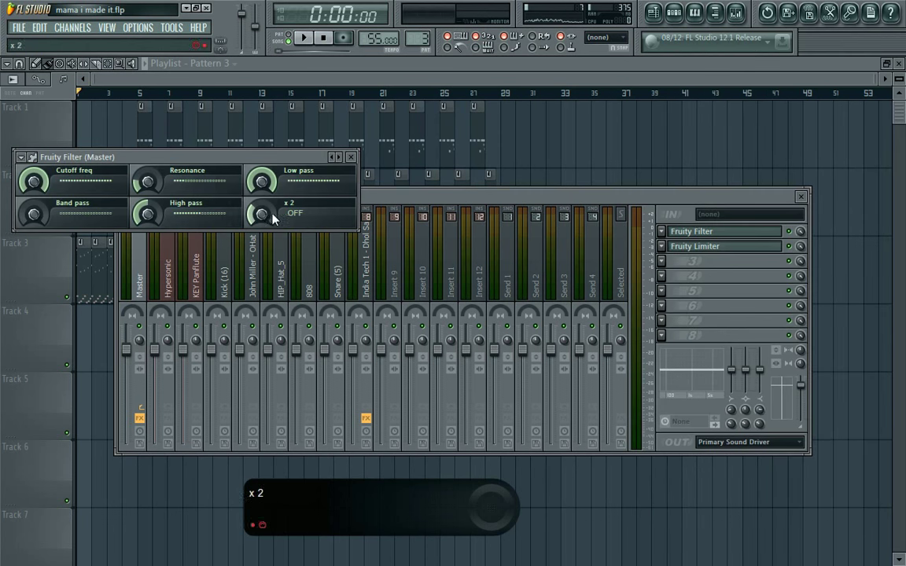
# Step: Load the Tiny speakers preset in the Master track's Fruity Filter
pyautogui.click(22, 158)
pyautogui.moveTo(37, 195)
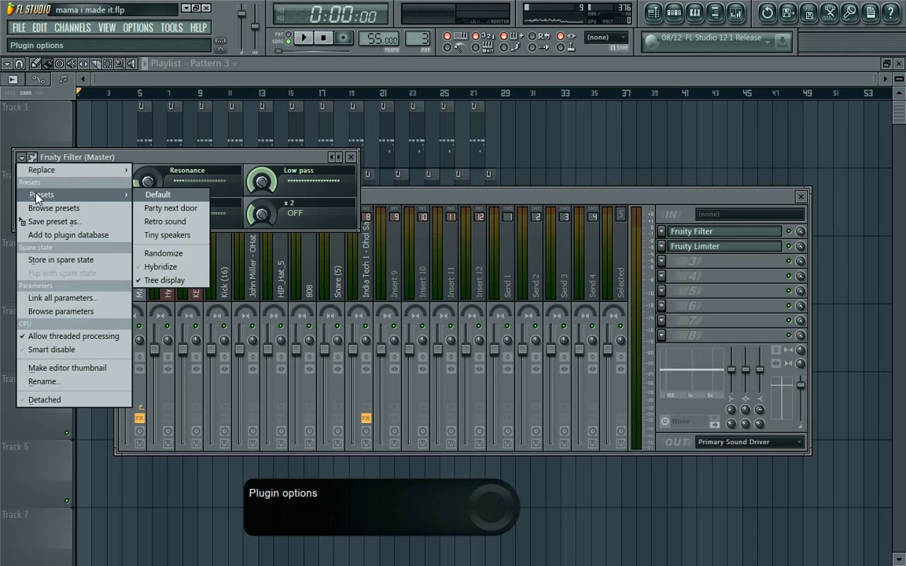
pyautogui.click(166, 234)
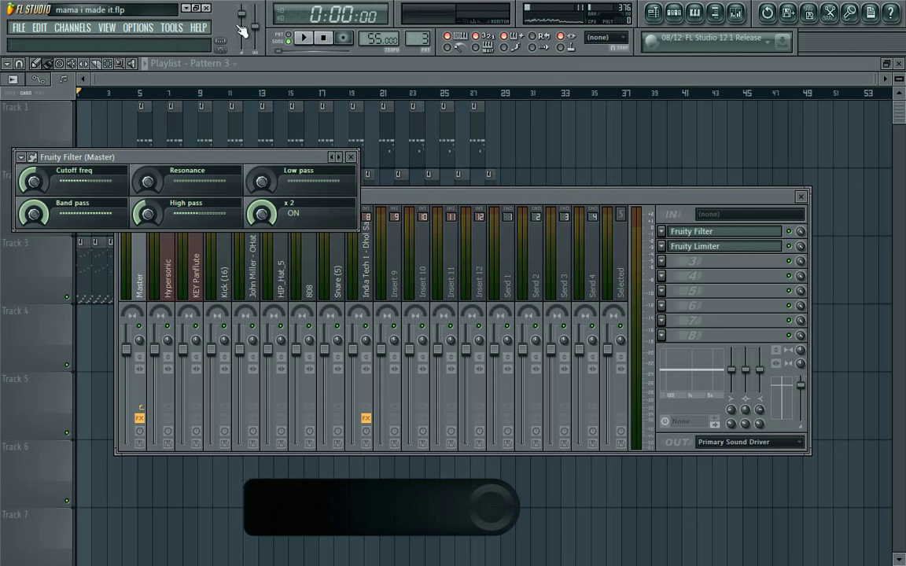
# Step: Audition the filtered song from bar 17 at a reduced master volume and return to the mixer
pyautogui.moveTo(242, 14); pyautogui.dragTo(243, 44)
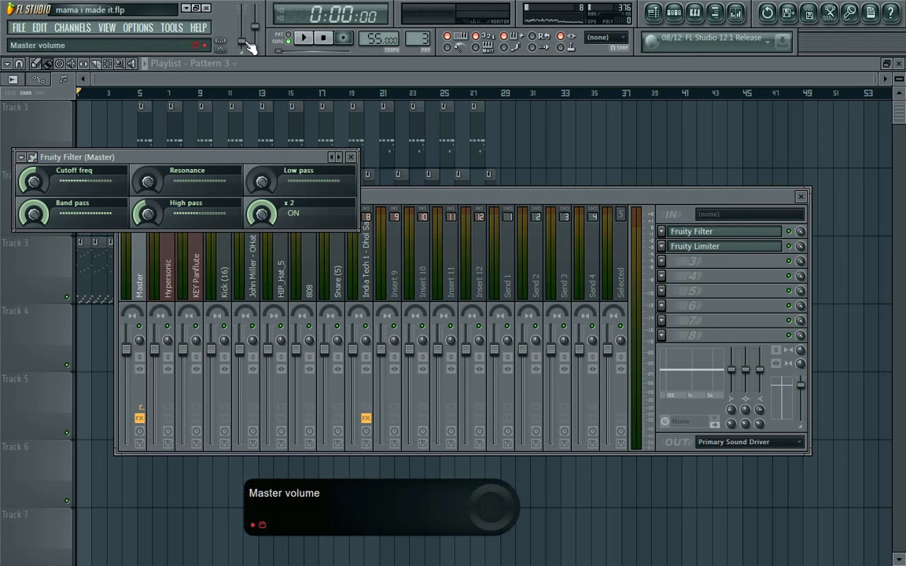
pyautogui.click(303, 40)
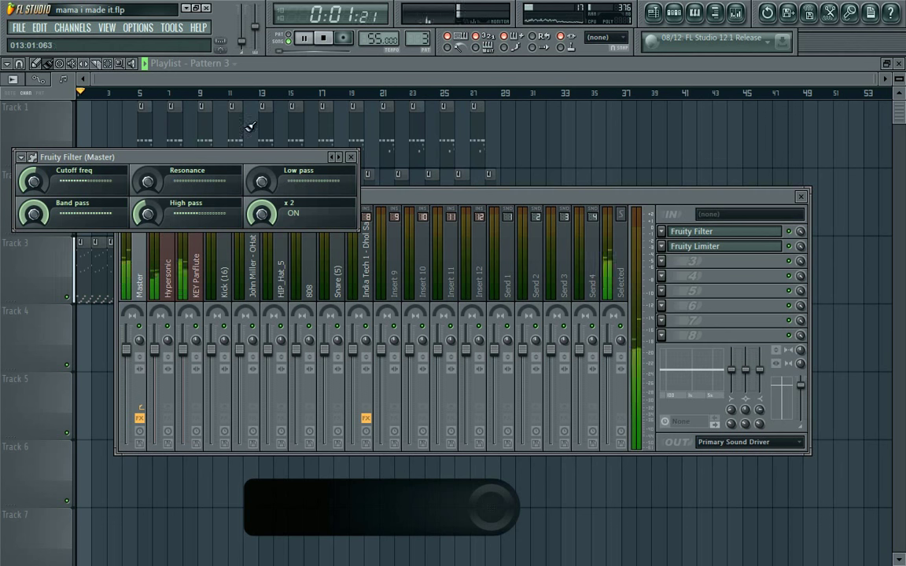
pyautogui.click(323, 93)
pyautogui.moveTo(243, 43); pyautogui.dragTo(243, 24)
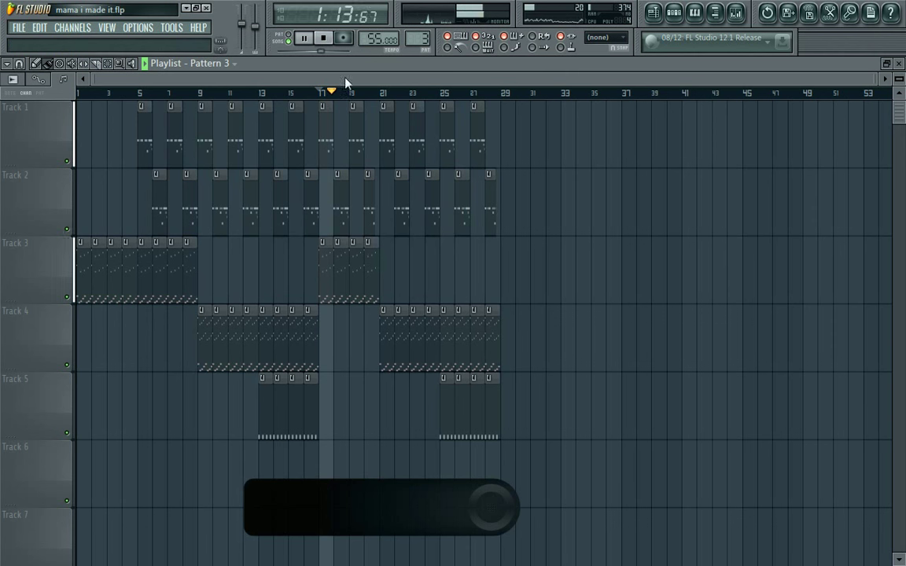
pyautogui.click(325, 40)
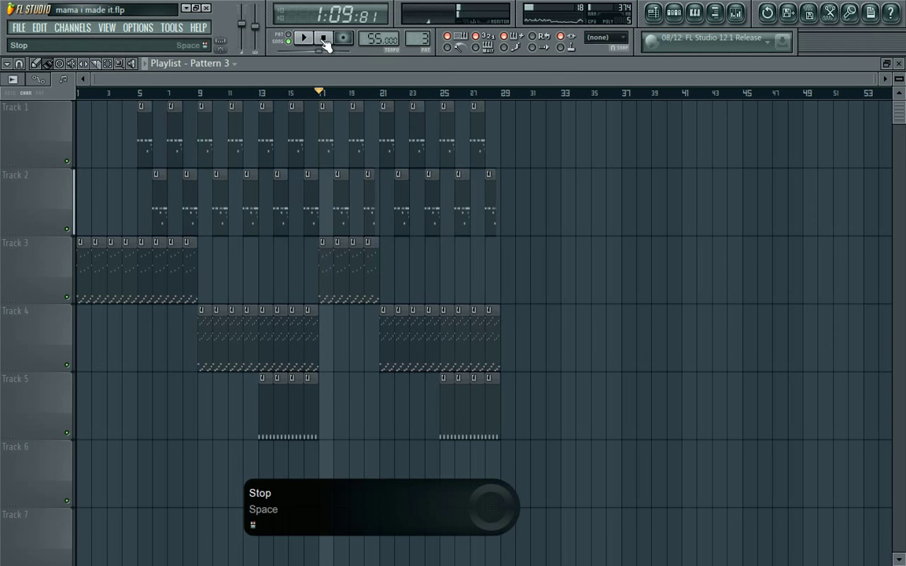
pyautogui.click(735, 13)
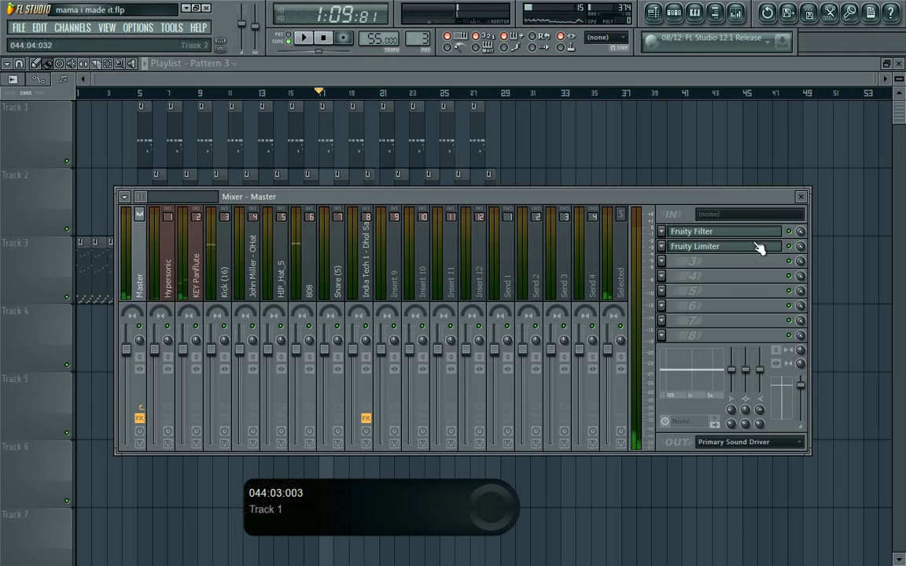
# Step: Switch the Master track's Fruity Filter to the Party next door preset
pyautogui.click(743, 233)
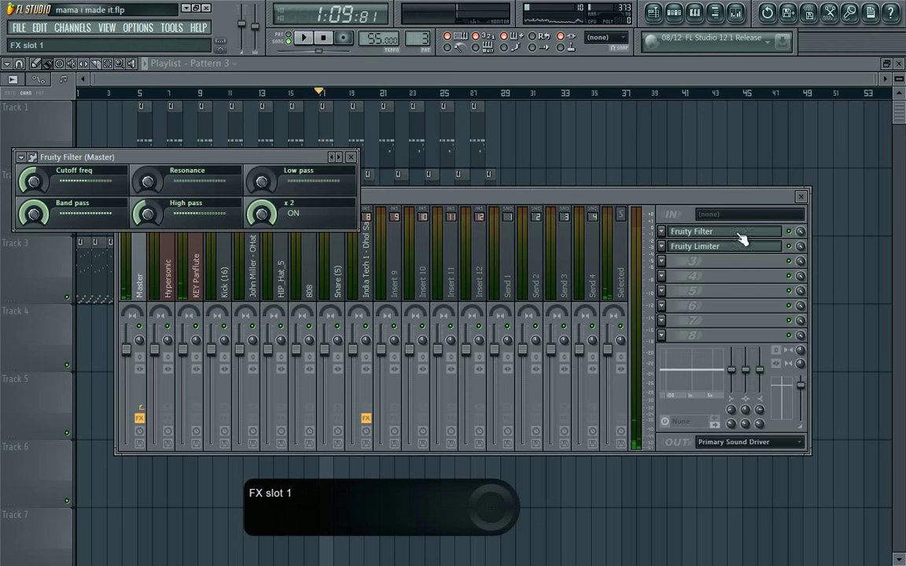
pyautogui.click(341, 158)
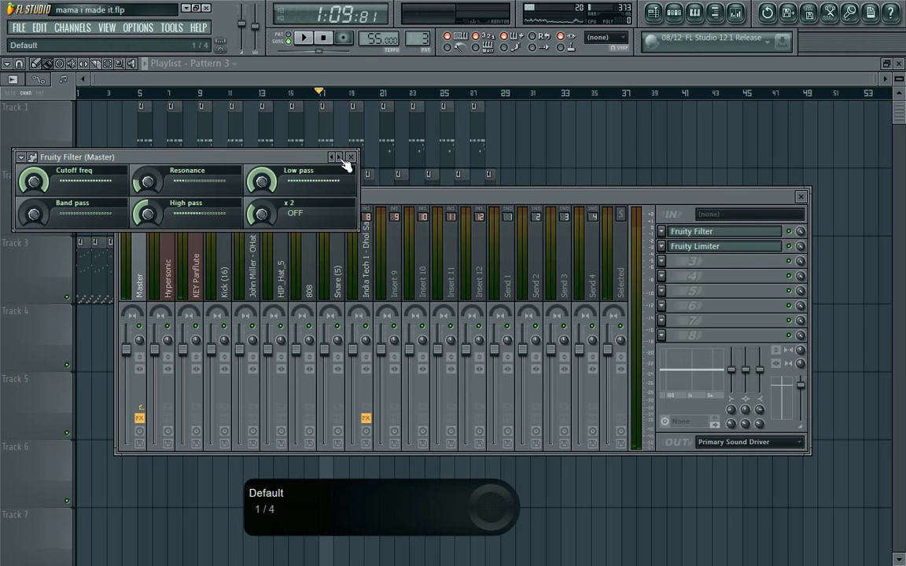
pyautogui.click(341, 158)
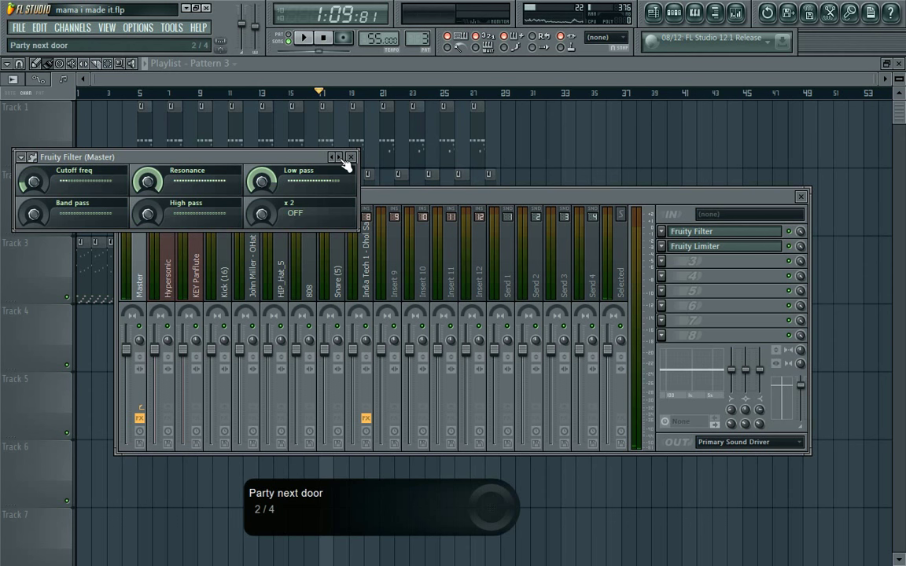
# Step: Raise the filter's cutoff frequency slightly and fine-tune its low pass level during playback, stop, and return to the playlist
pyautogui.press('space')
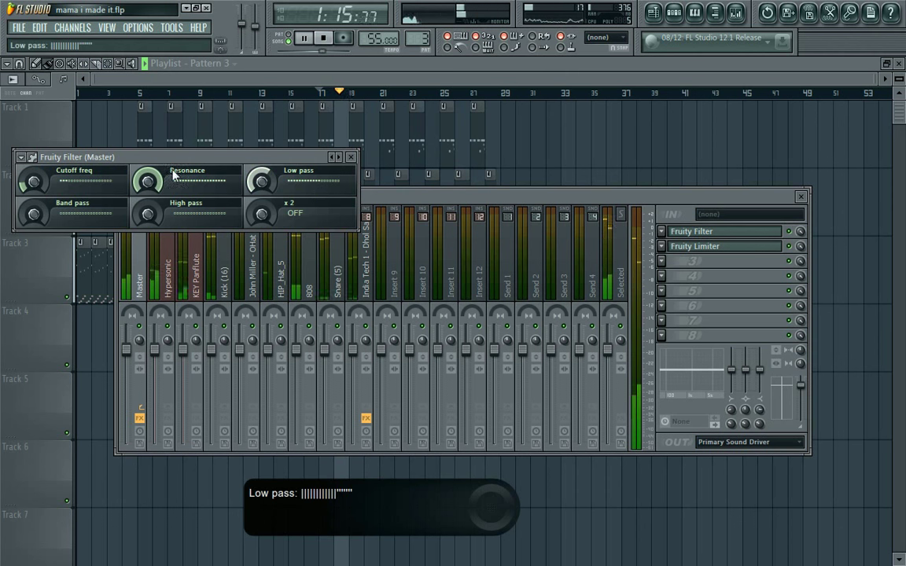
pyautogui.moveTo(31, 185)
pyautogui.mouseDown()
pyautogui.moveTo(32, 173)
pyautogui.moveTo(31, 184)
pyautogui.mouseUp()
pyautogui.moveTo(262, 180); pyautogui.dragTo(262, 166)
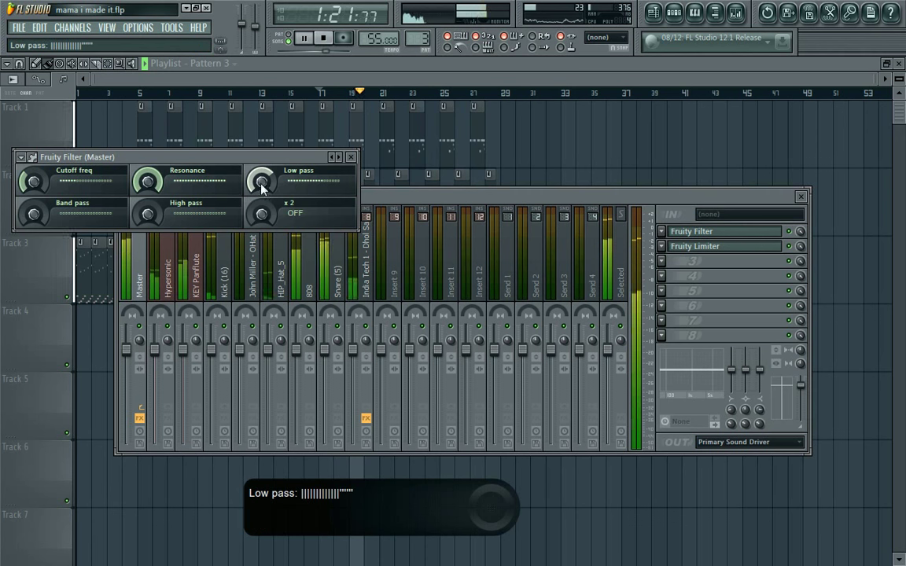
pyautogui.press('space')
pyautogui.press('F12')
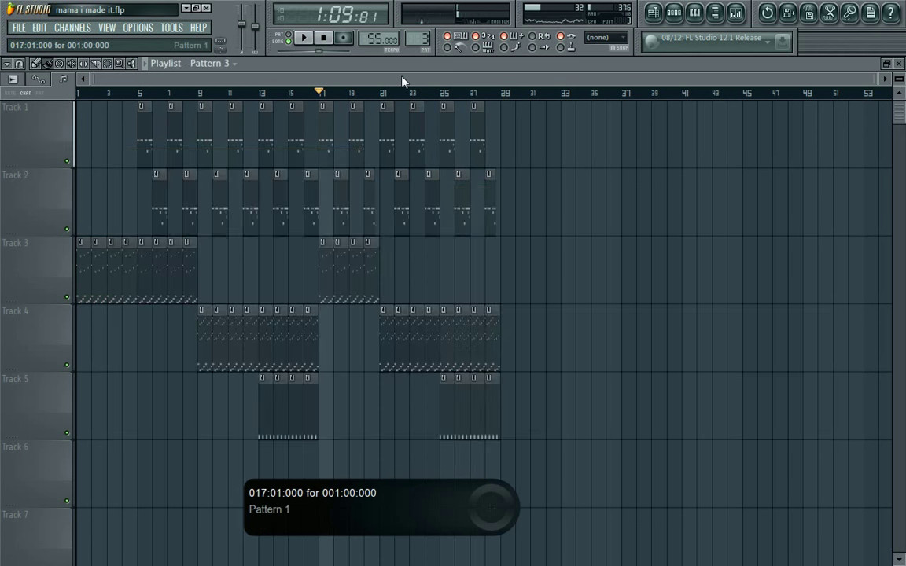
# Step: Create an automation clip for the mix level of the Master track's Fruity Filter and show it in the playlist
pyautogui.click(738, 13)
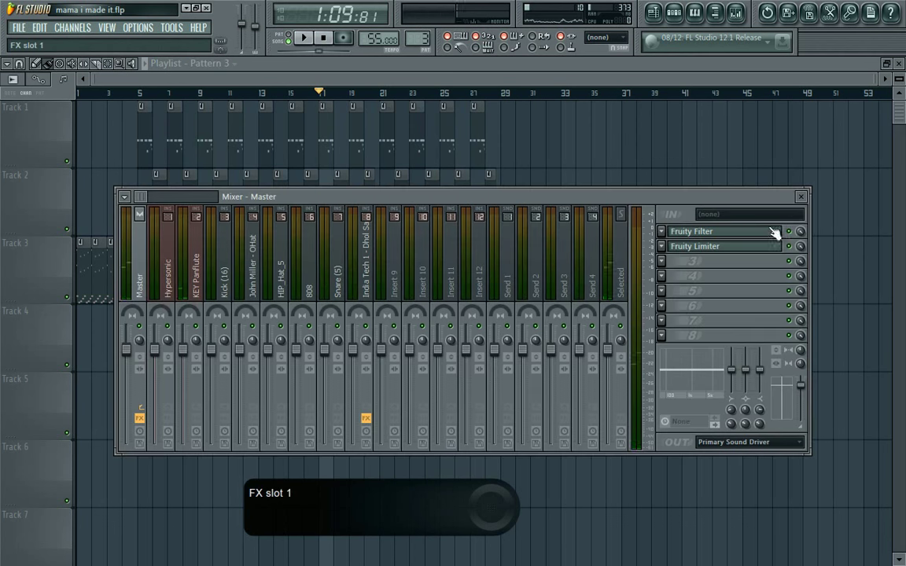
pyautogui.rightClick(801, 236)
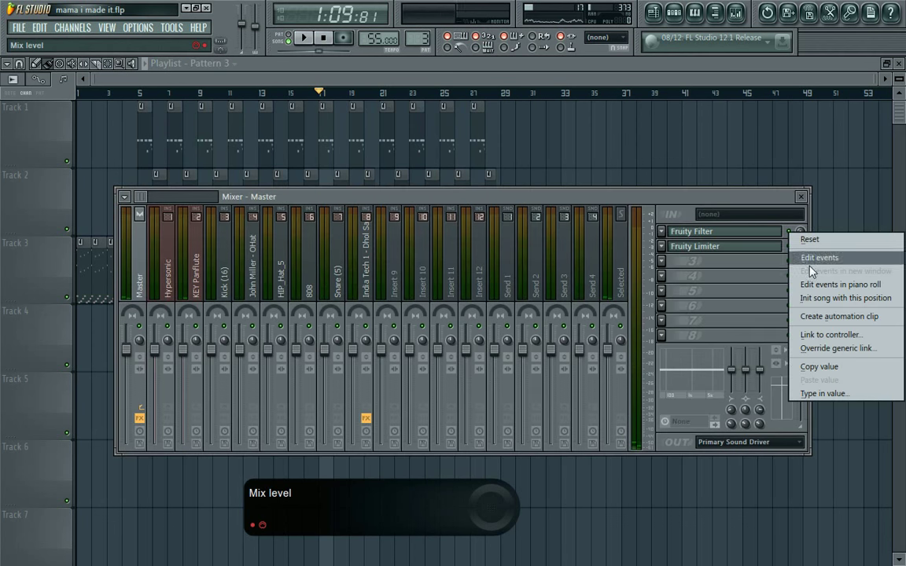
pyautogui.click(818, 316)
pyautogui.click(597, 78)
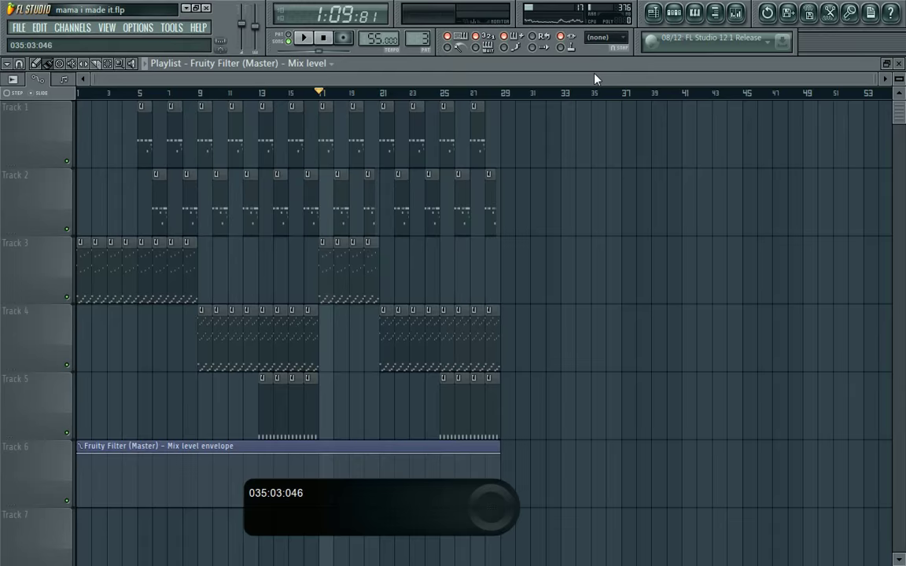
# Step: Shape the mix level envelope to stay at 0% from the start and jump straight to 100% at bar 17
pyautogui.rightClick(320, 457)
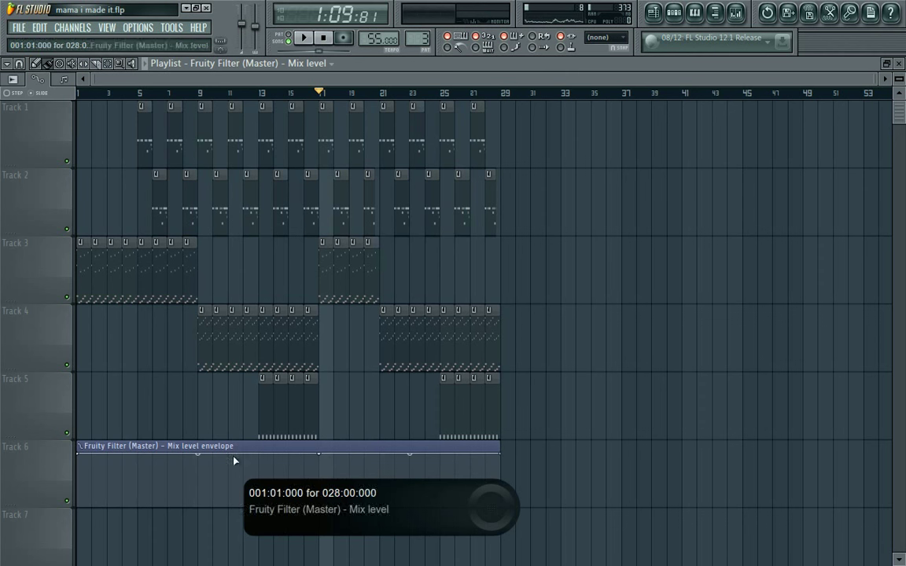
pyautogui.moveTo(309, 457); pyautogui.dragTo(339, 529)
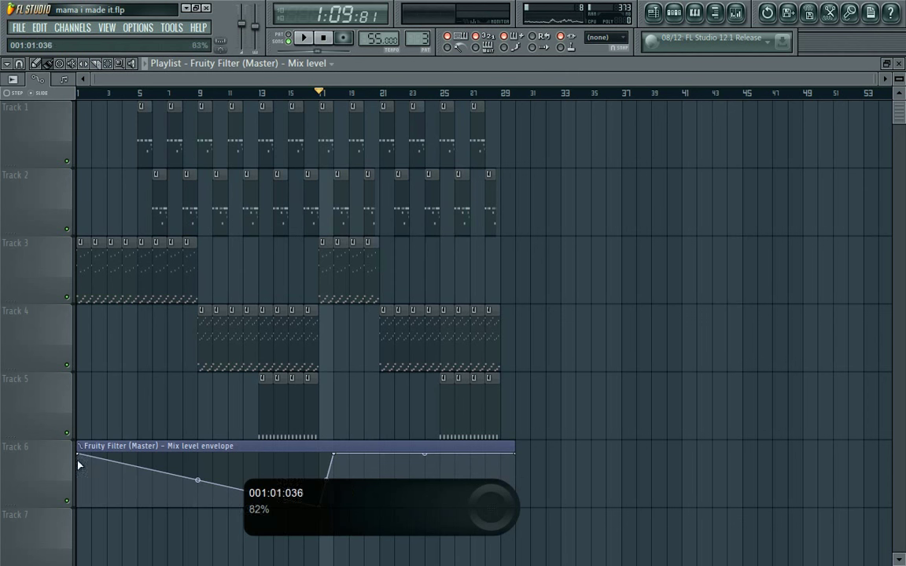
pyautogui.moveTo(77, 454); pyautogui.dragTo(78, 507)
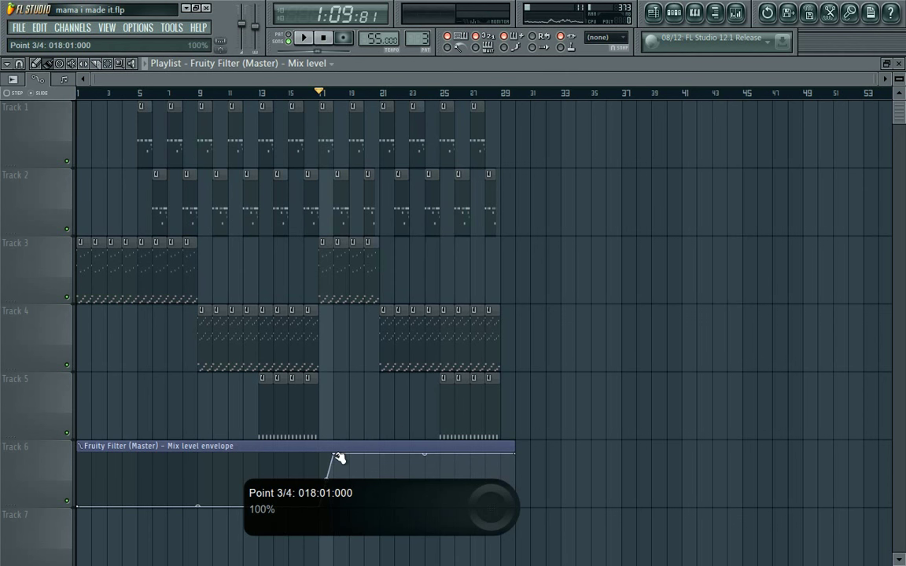
pyautogui.moveTo(324, 454); pyautogui.dragTo(318, 455)
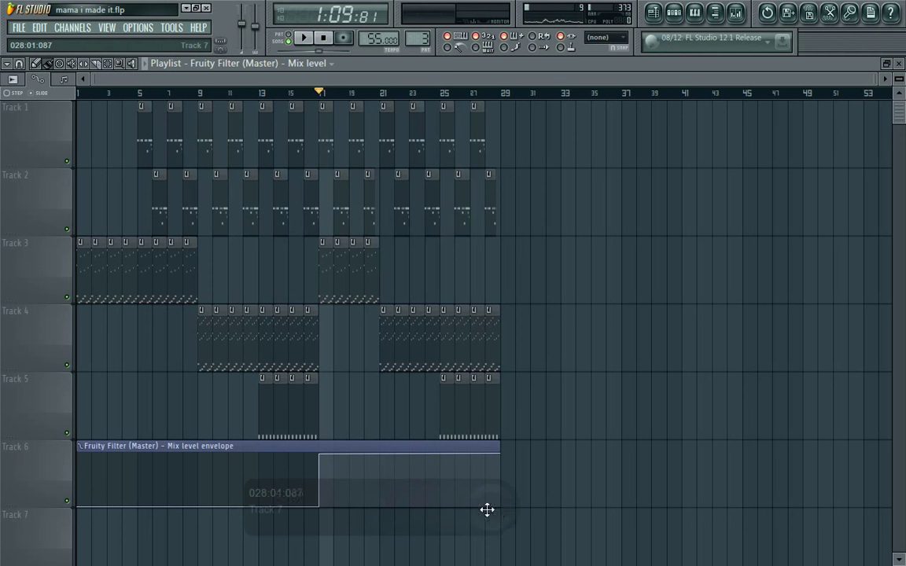
# Step: Drop the envelope from bar 20 to 0% at bar 21 with a curve of about 13% tension, keeping 0% until the clip's end
pyautogui.moveTo(379, 459); pyautogui.dragTo(384, 509)
pyautogui.rightClick(385, 458)
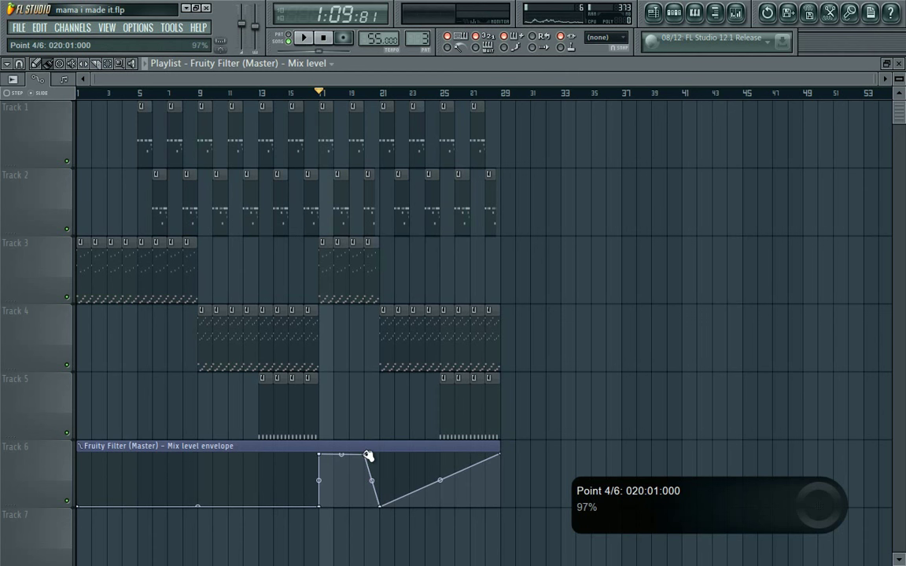
pyautogui.moveTo(372, 479); pyautogui.dragTo(371, 475)
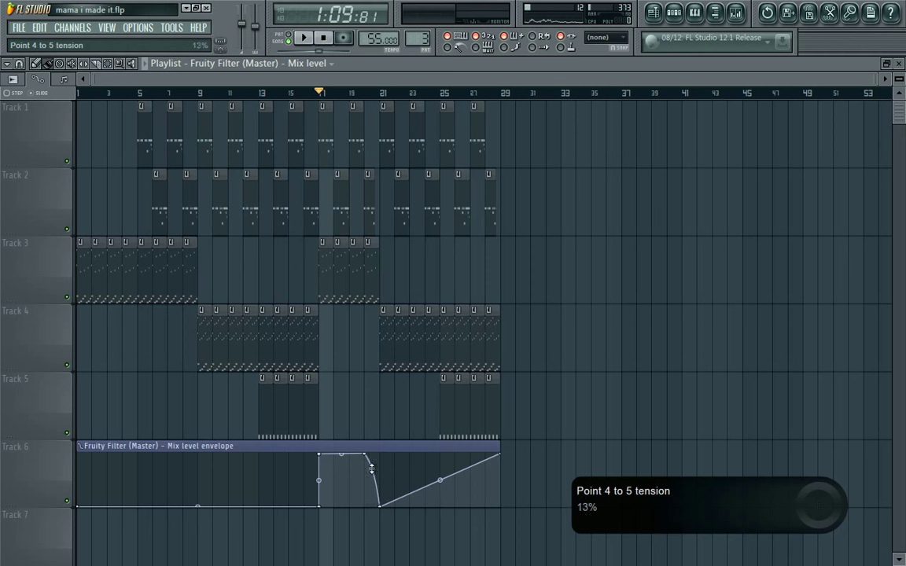
pyautogui.rightClick(504, 457)
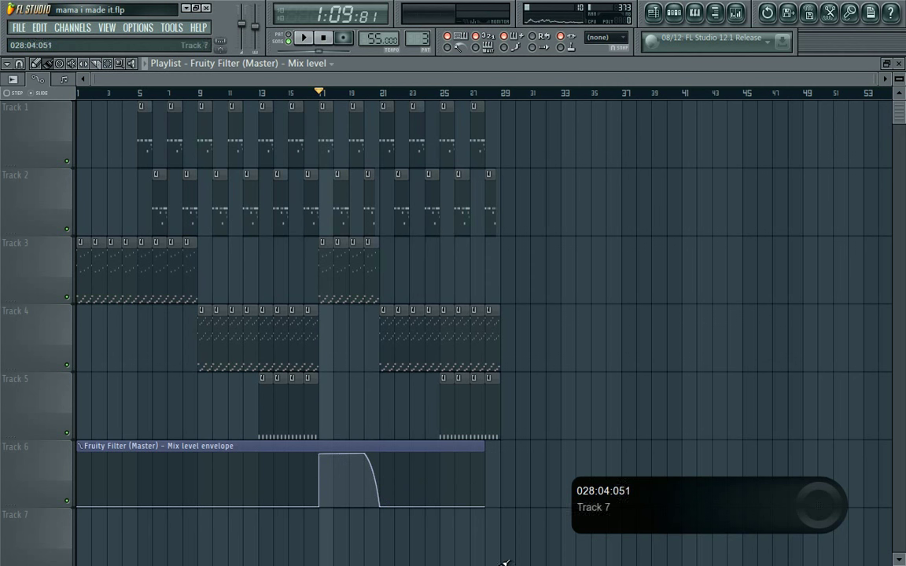
# Step: Play the song from bar 13, raise the master volume, and reduce the playlist's track height
pyautogui.click(264, 95)
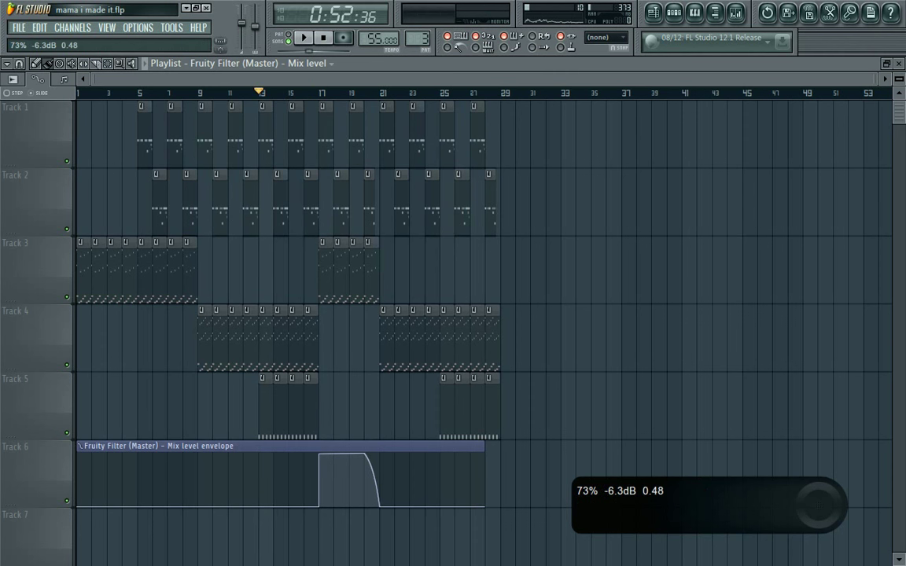
pyautogui.click(305, 38)
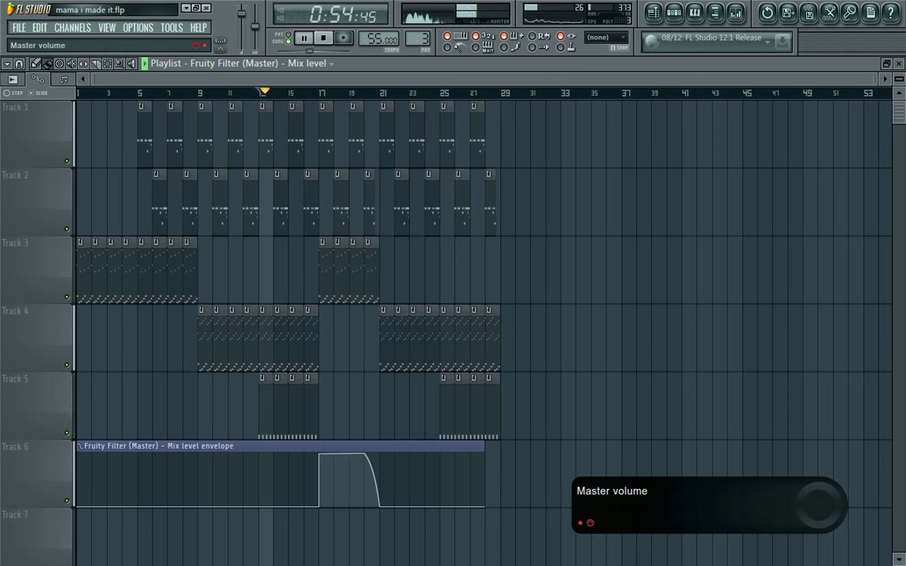
pyautogui.moveTo(241, 13); pyautogui.dragTo(241, 11)
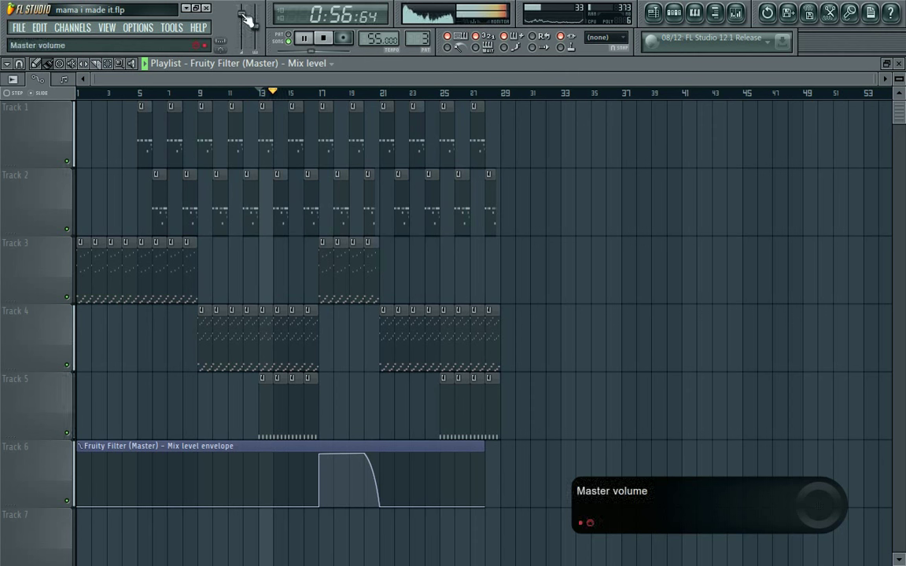
pyautogui.moveTo(404, 80); pyautogui.dragTo(408, 82)
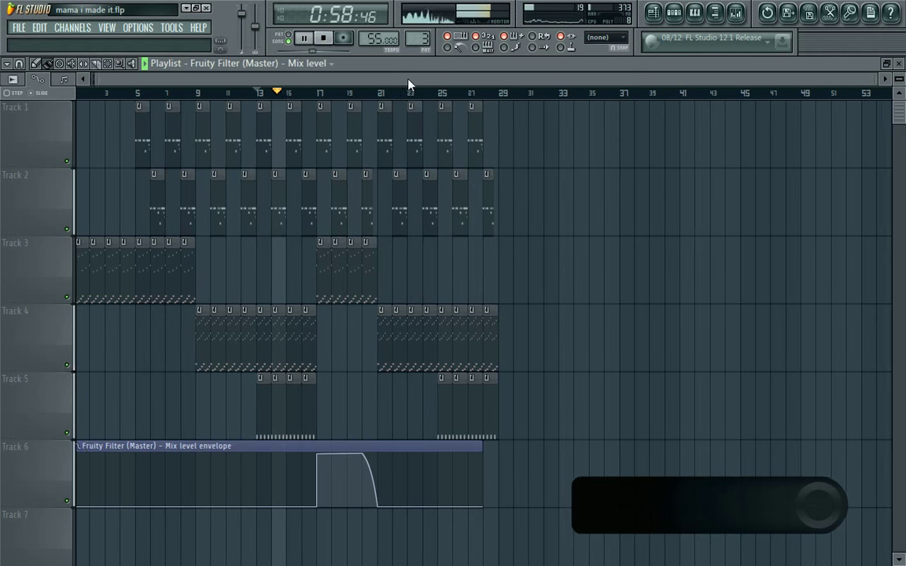
pyautogui.moveTo(898, 78); pyautogui.dragTo(898, 83)
# Step: Switch to Microsoft Expression Encoder Screen Capture and show its recording toolbar
pyautogui.press('super')
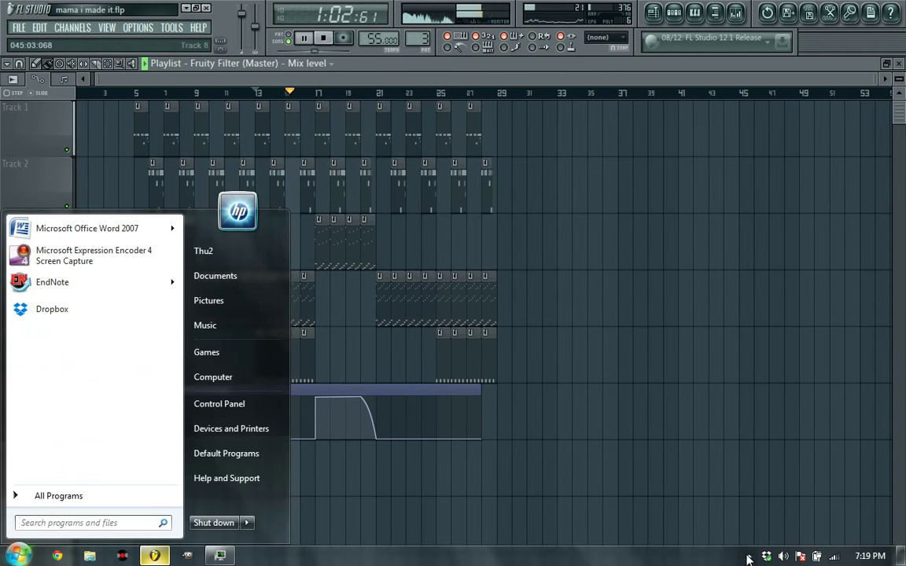
pyautogui.click(748, 556)
pyautogui.rightClick(725, 486)
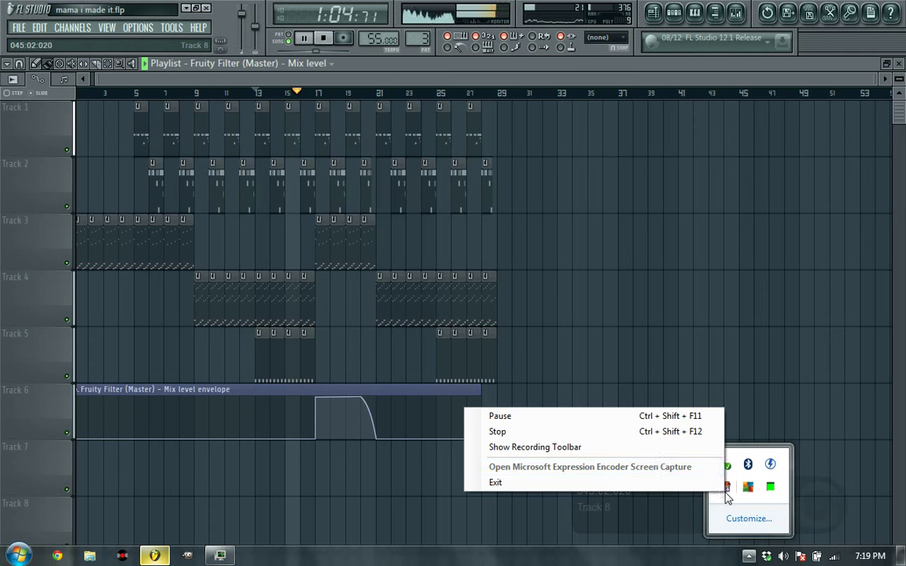
pyautogui.click(636, 448)
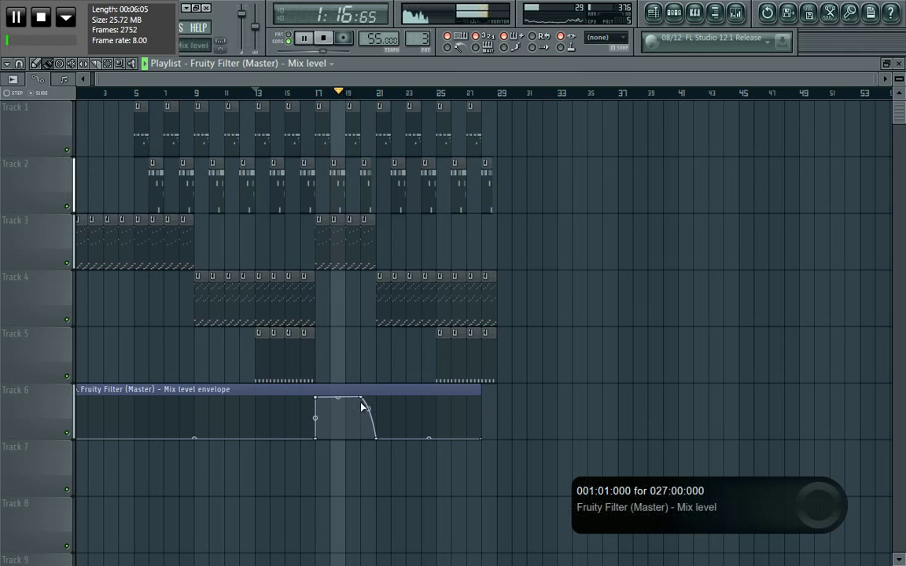
# Step: Lower the mix level envelope's point at bar 20 slightly while the song plays, and stop playback
pyautogui.moveTo(365, 398); pyautogui.dragTo(362, 406)
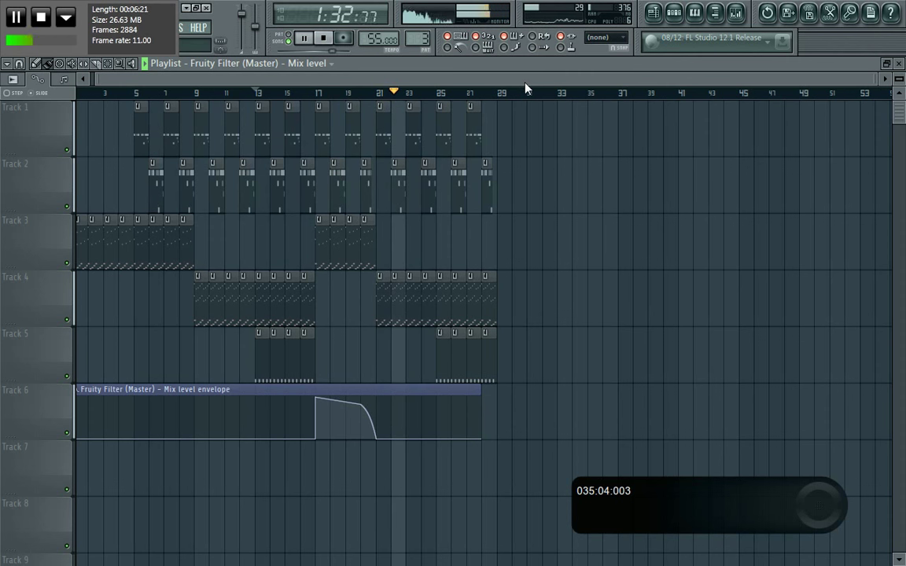
pyautogui.press('space')
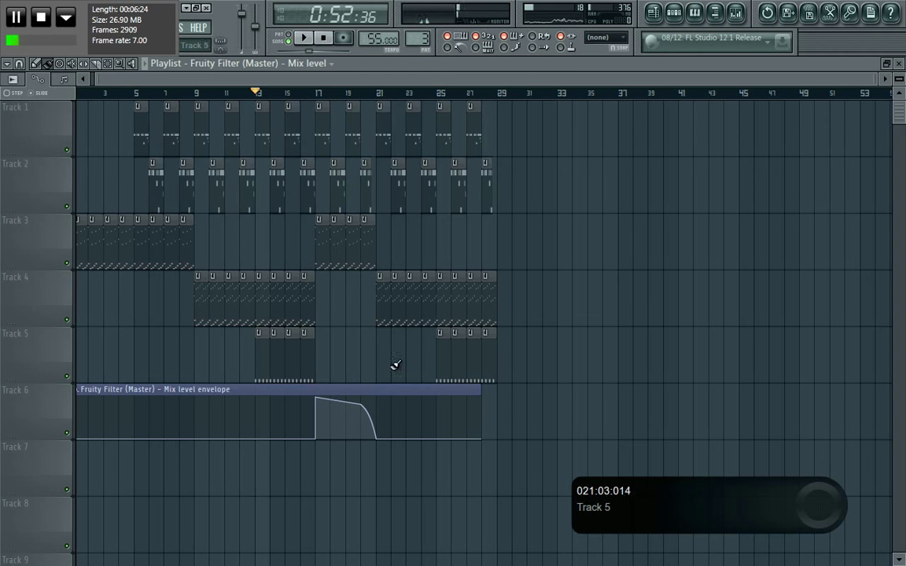
# Step: Review the Fruity Filter on the Master track and its list of available presets, and return to the playlist
pyautogui.click(715, 12)
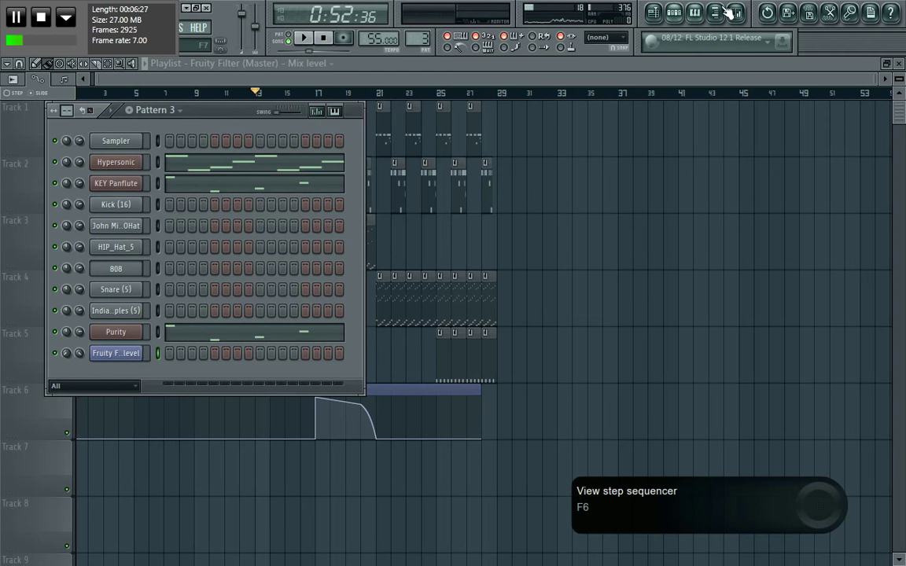
pyautogui.click(736, 13)
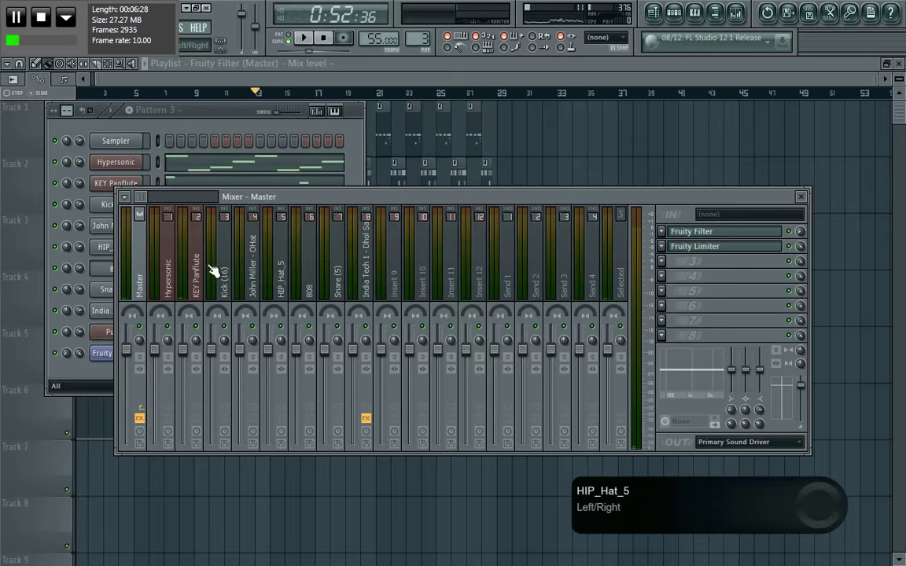
pyautogui.click(710, 234)
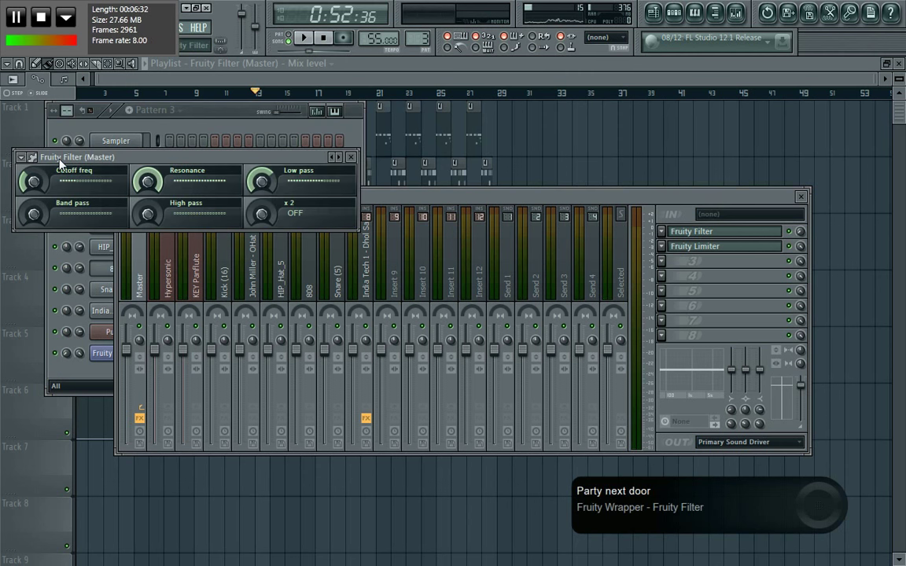
pyautogui.moveTo(71, 157); pyautogui.dragTo(358, 151)
pyautogui.click(307, 151)
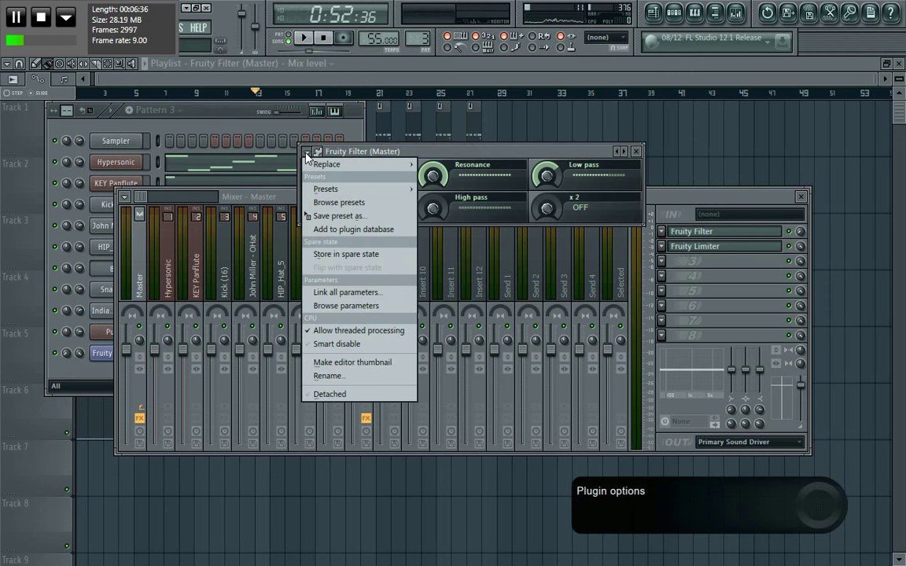
pyautogui.moveTo(326, 189)
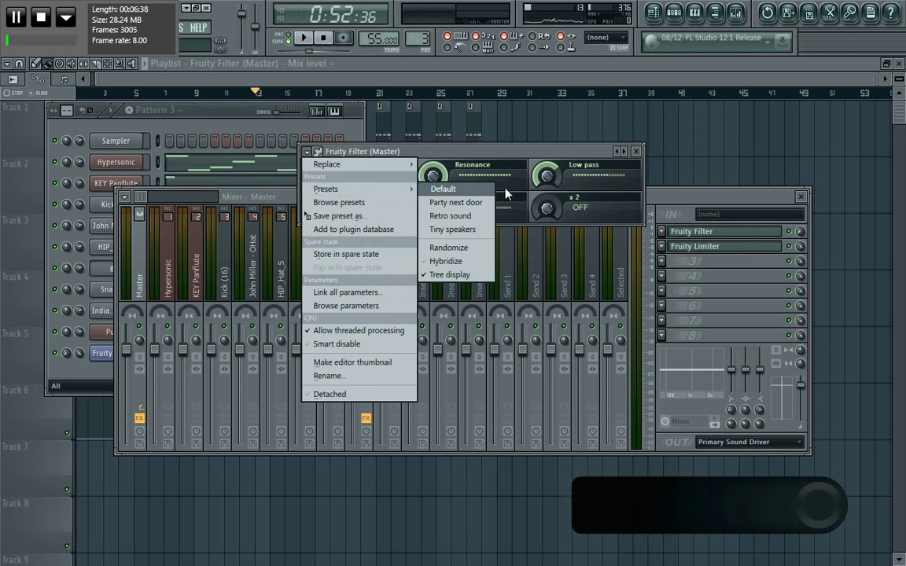
pyautogui.click(374, 79)
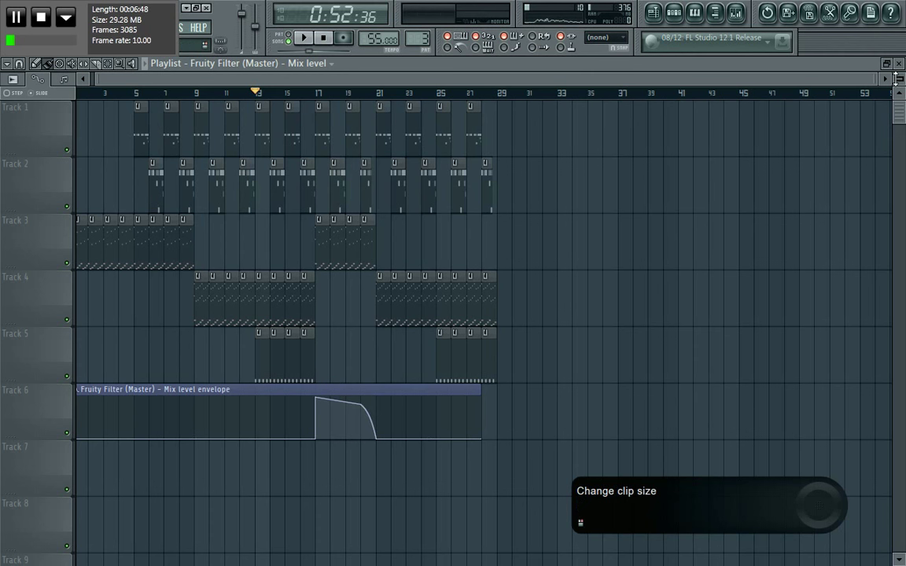
# Step: Return the playback position to the start of the song and set the tempo to 80 BPM
pyautogui.moveTo(542, 79); pyautogui.dragTo(474, 76)
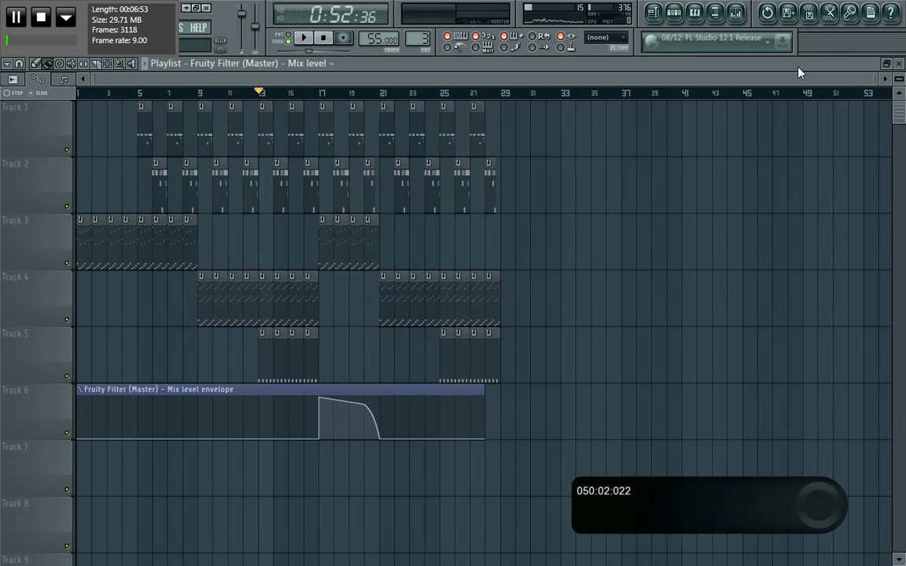
pyautogui.click(322, 42)
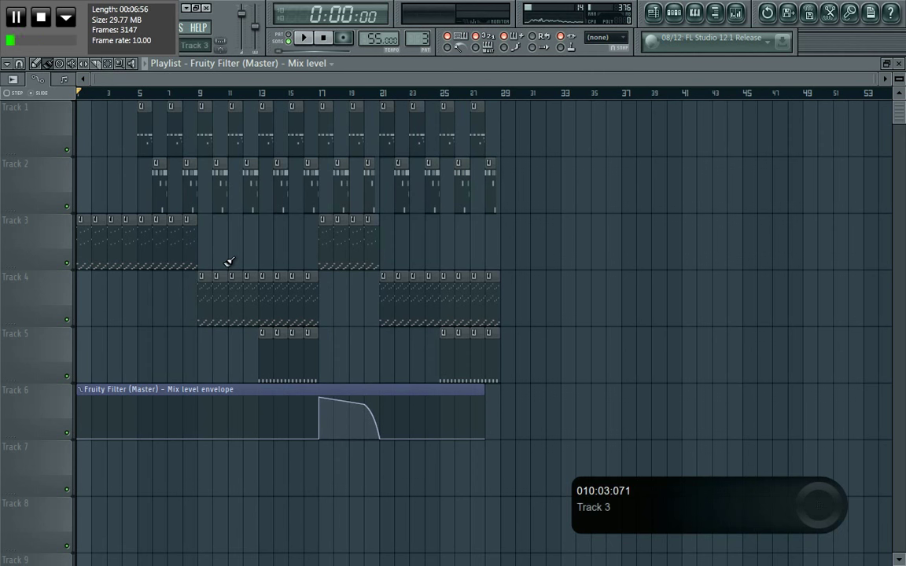
pyautogui.scroll(7, 381, 38)
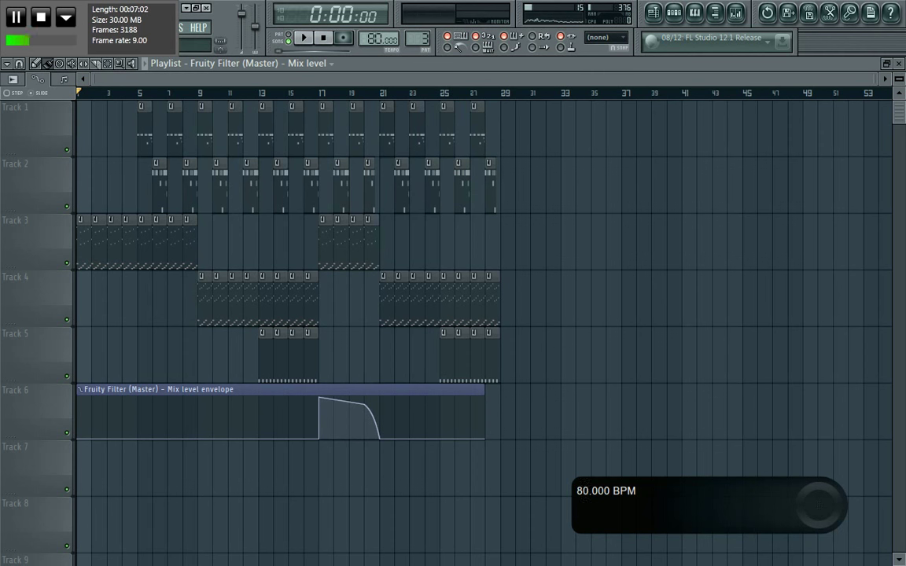
pyautogui.moveTo(371, 41); pyautogui.dragTo(372, 40)
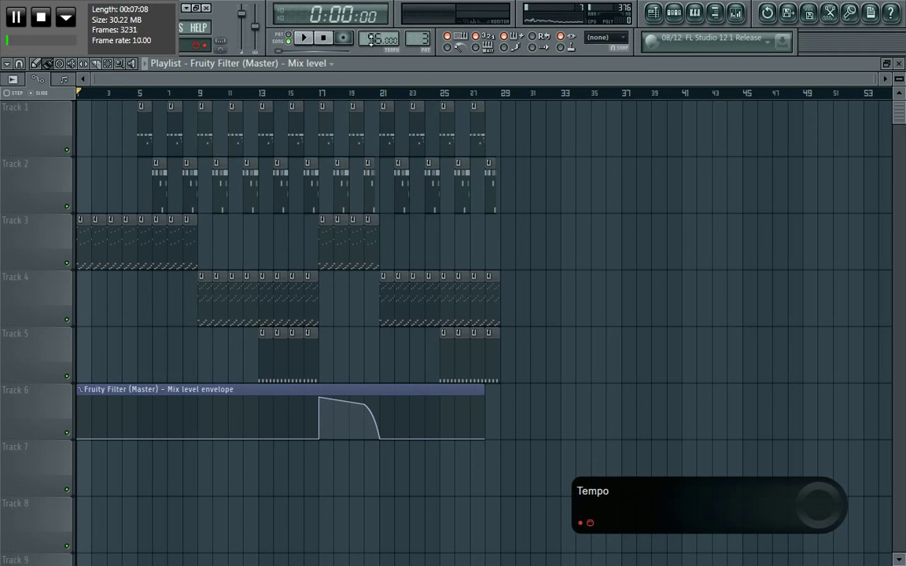
pyautogui.scroll(-1, 378, 39)
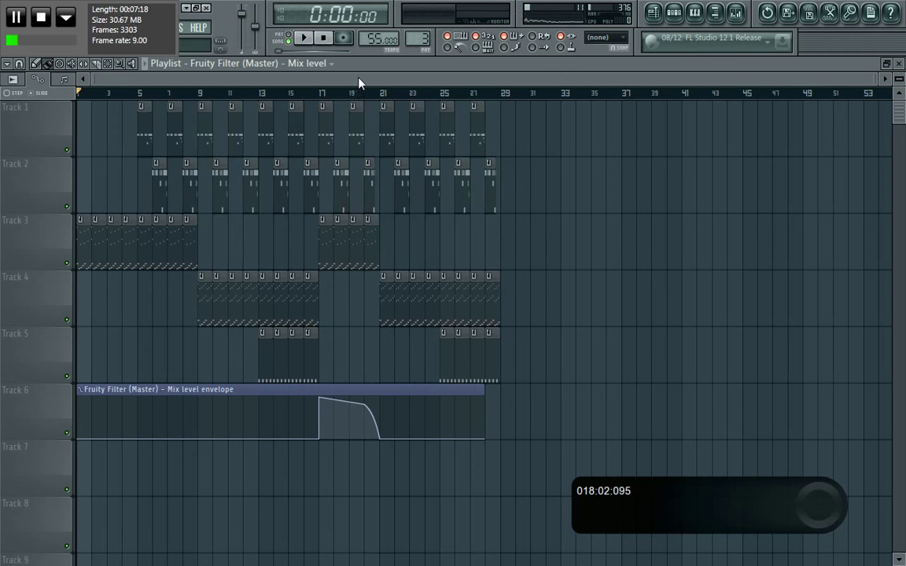
pyautogui.moveTo(373, 43); pyautogui.dragTo(372, 42)
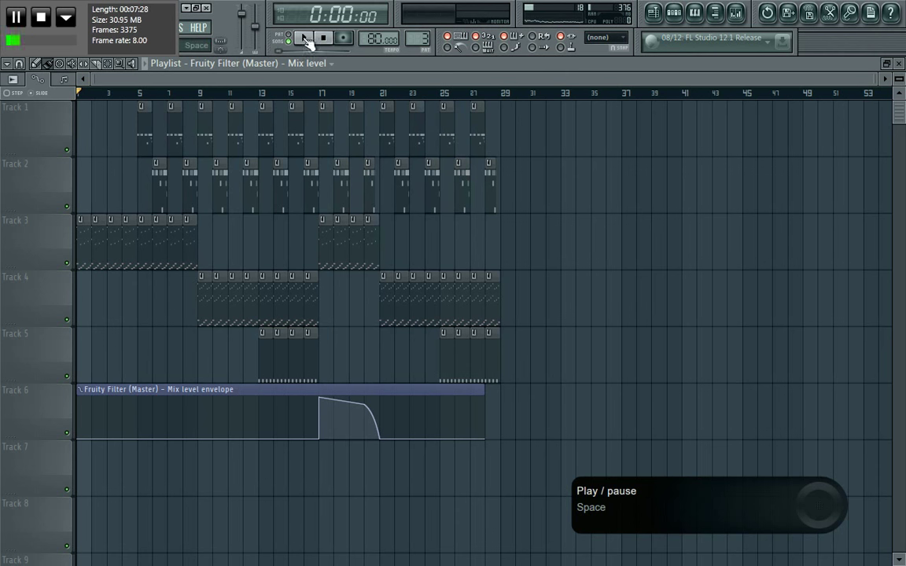
# Step: Play the song from the beginning and adjust the master volume during playback, ending at a higher level
pyautogui.moveTo(238, 18); pyautogui.dragTo(240, 24)
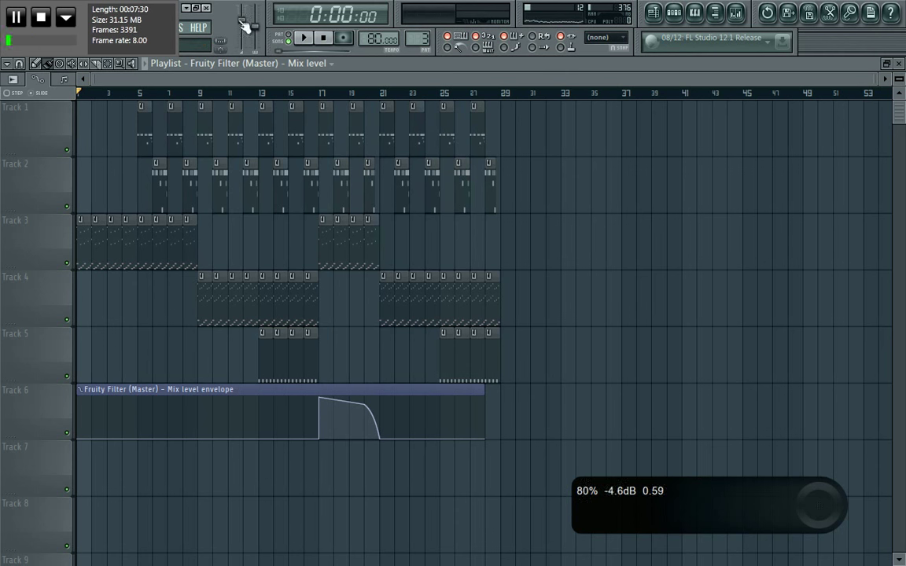
pyautogui.click(300, 37)
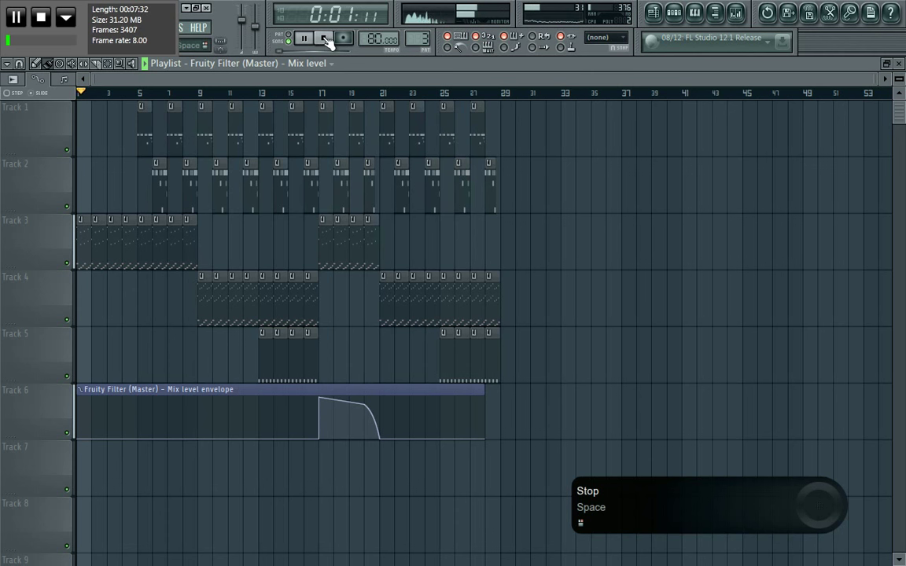
pyautogui.moveTo(245, 26); pyautogui.dragTo(246, 16)
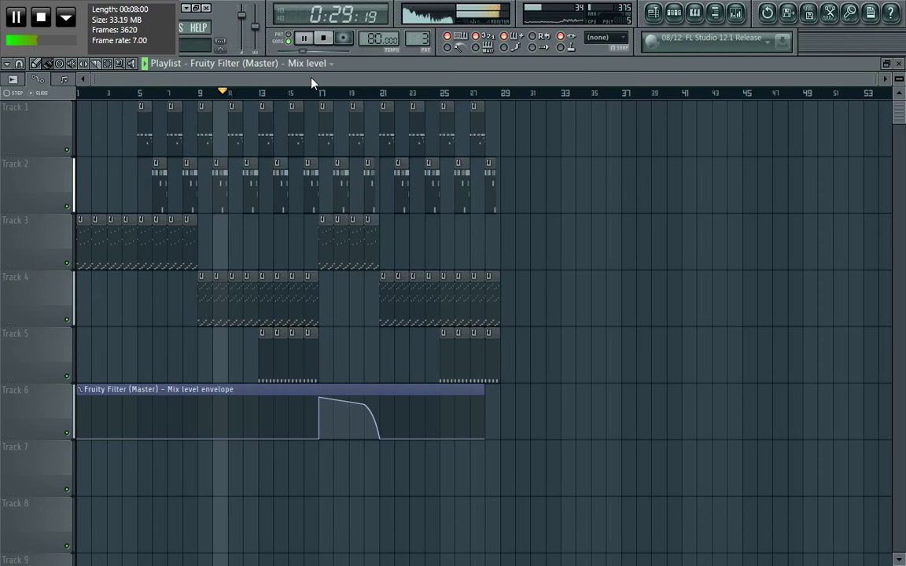
pyautogui.scroll(-3, 244, 24)
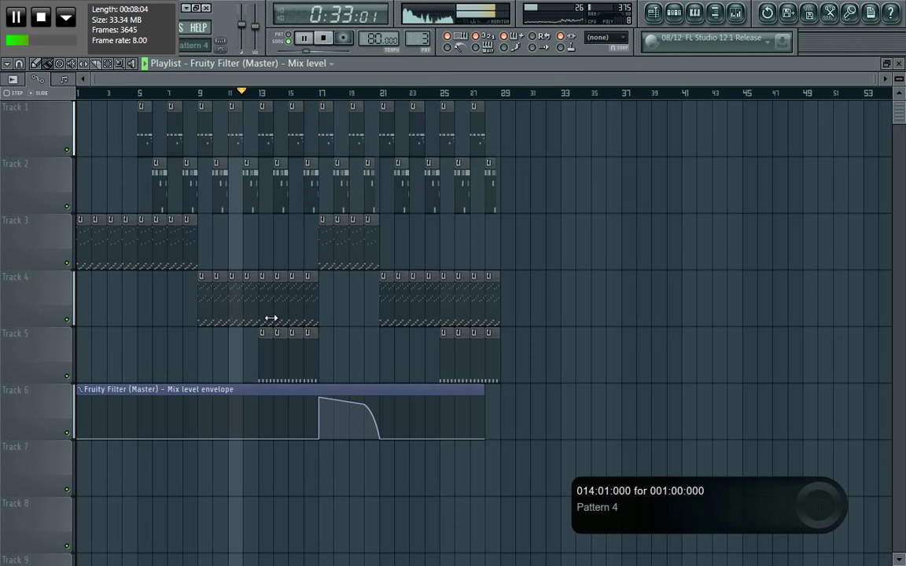
pyautogui.scroll(5, 254, 25)
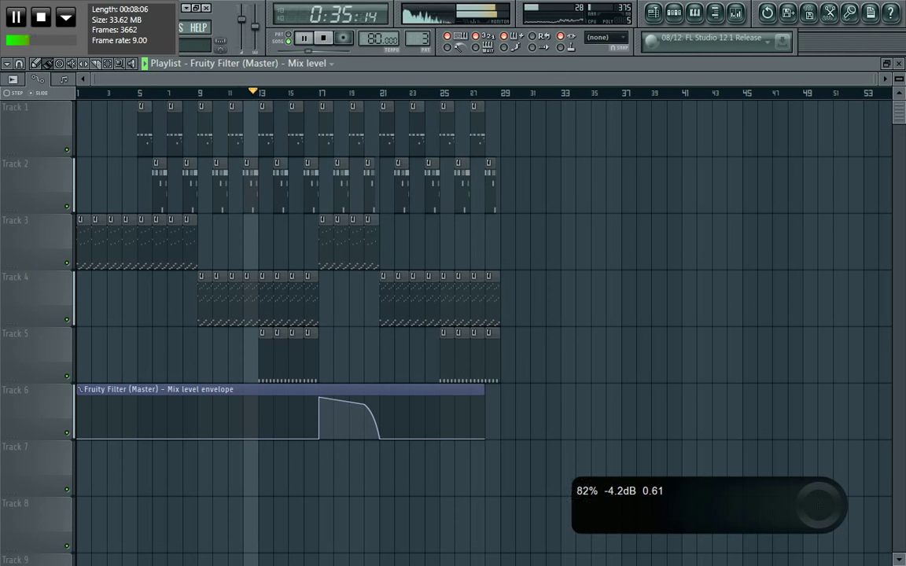
pyautogui.scroll(3, 254, 25)
pyautogui.scroll(-1, 254, 25)
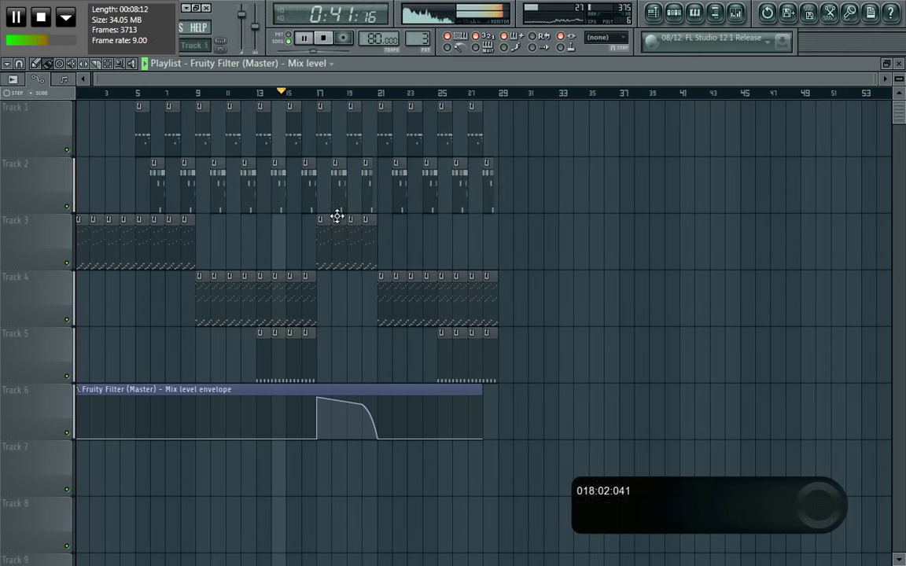
# Step: Fine-tune the mix level envelope's point near bar 20 to a slightly lower level while the song plays, and stop playback
pyautogui.moveTo(364, 402); pyautogui.dragTo(365, 412)
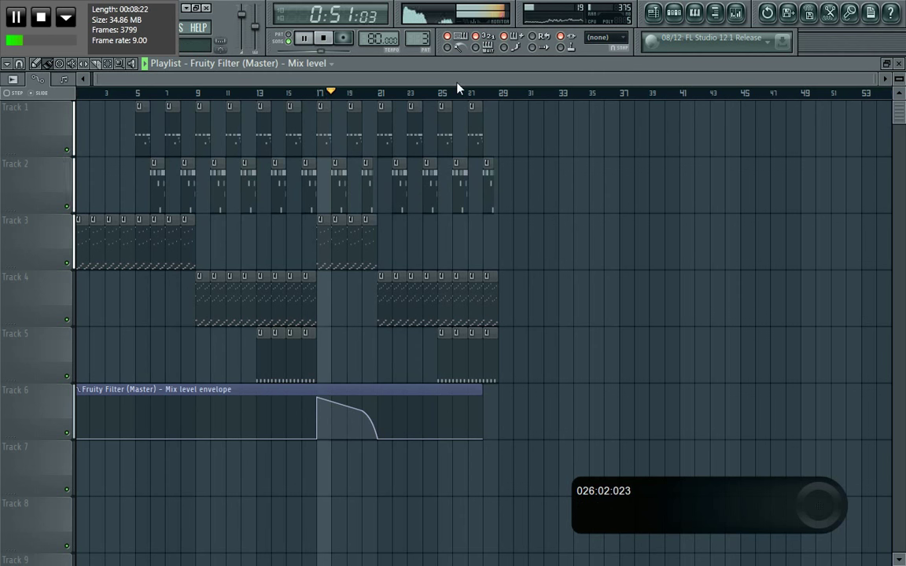
pyautogui.moveTo(367, 410)
pyautogui.moveTo(367, 411); pyautogui.dragTo(380, 415)
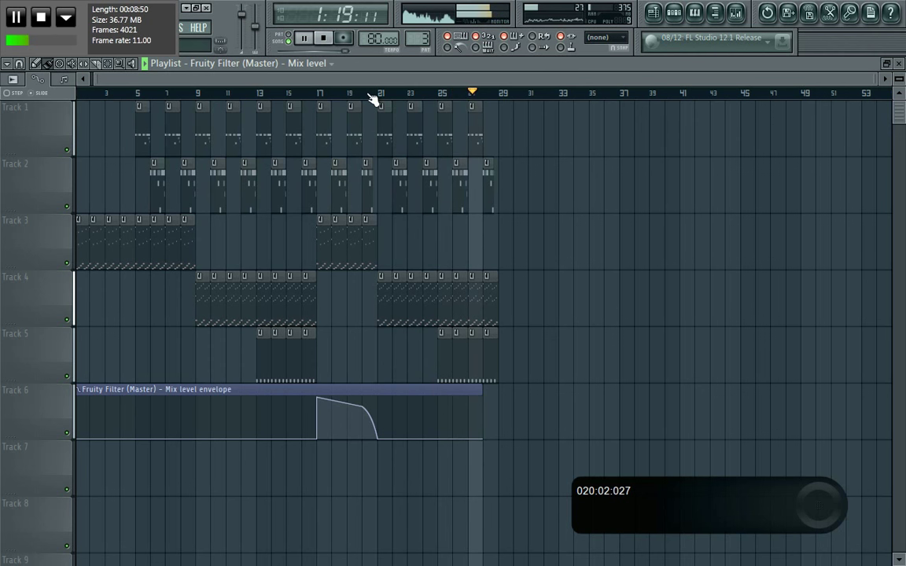
pyautogui.click(325, 45)
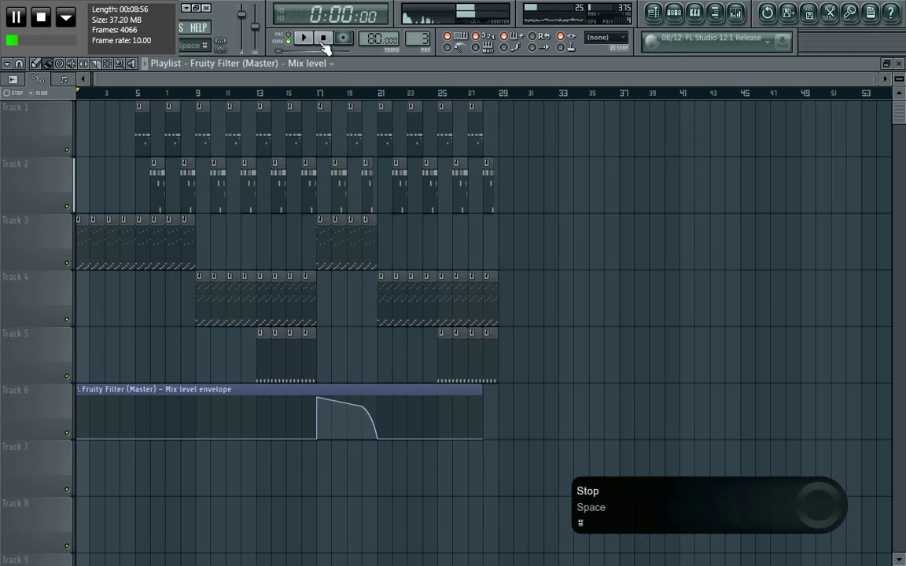